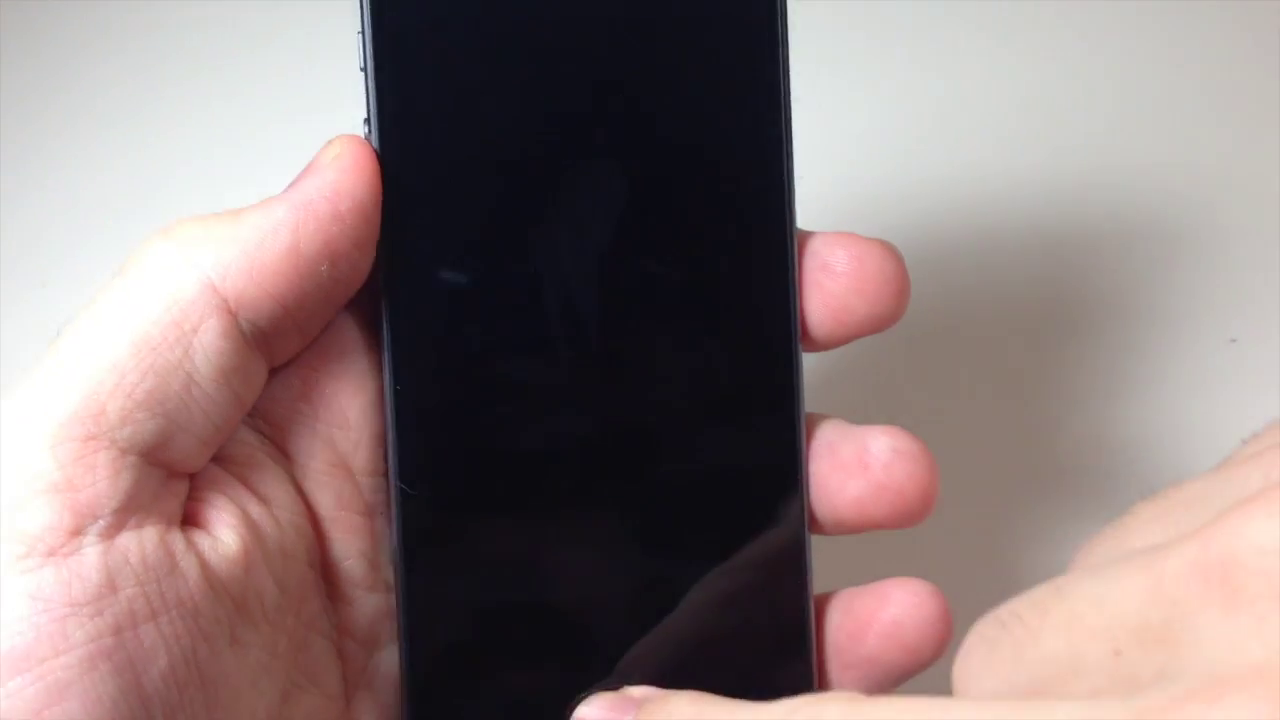
# Step: Set the Cartman photo, shifted left, as both lock and home screen wallpaper, then lock the phone
pyautogui.click(600, 705)
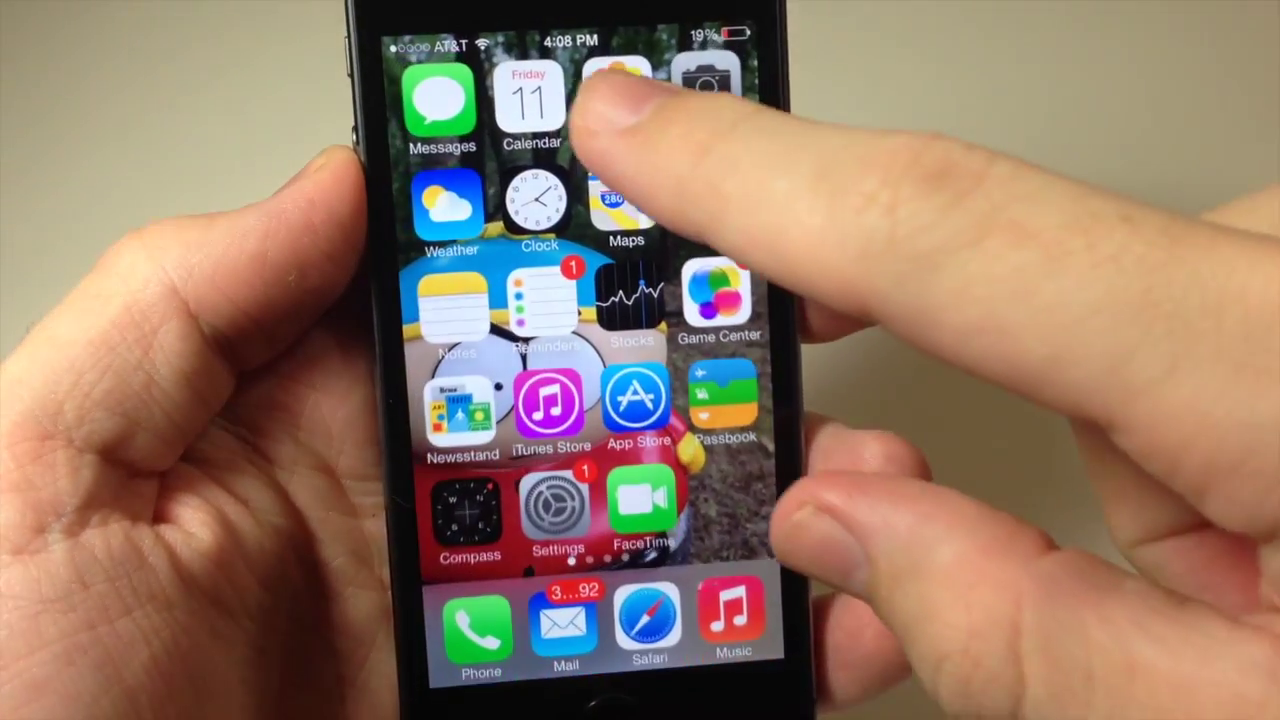
pyautogui.click(622, 80)
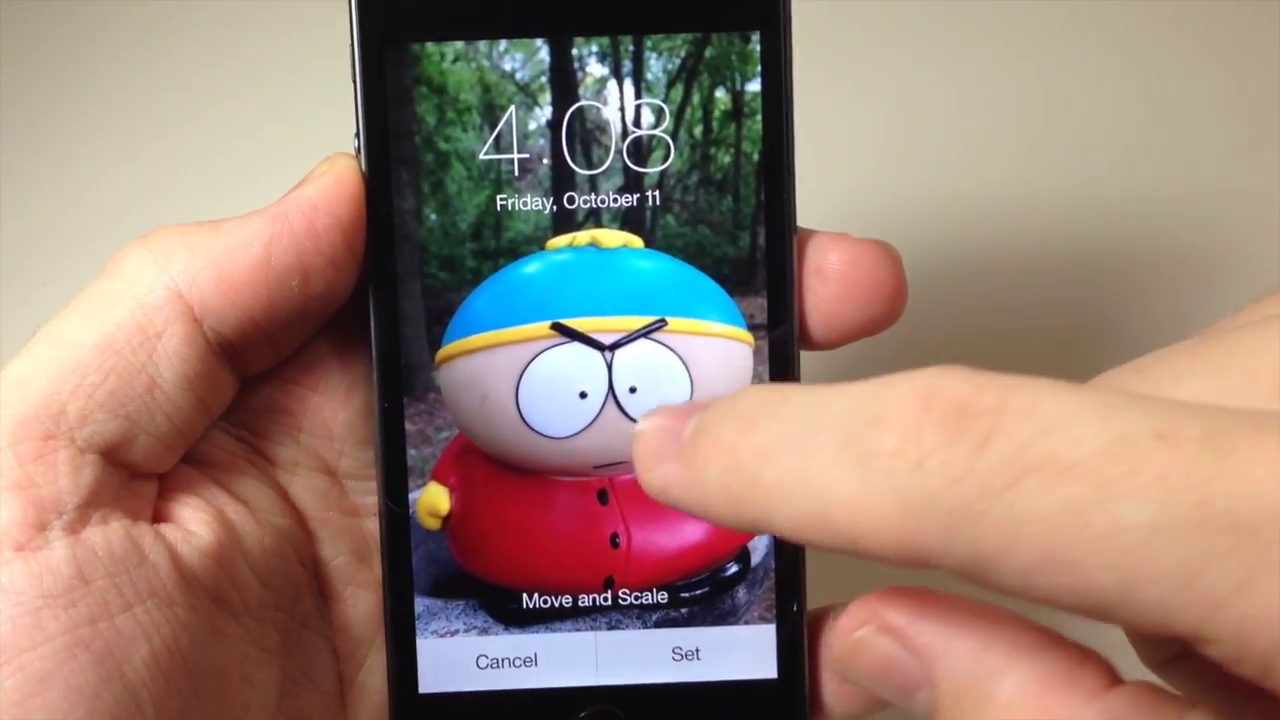
pyautogui.moveTo(663, 429)
pyautogui.mouseDown()
pyautogui.moveTo(495, 455)
pyautogui.moveTo(523, 290)
pyautogui.moveTo(614, 480)
pyautogui.moveTo(655, 410)
pyautogui.mouseUp()
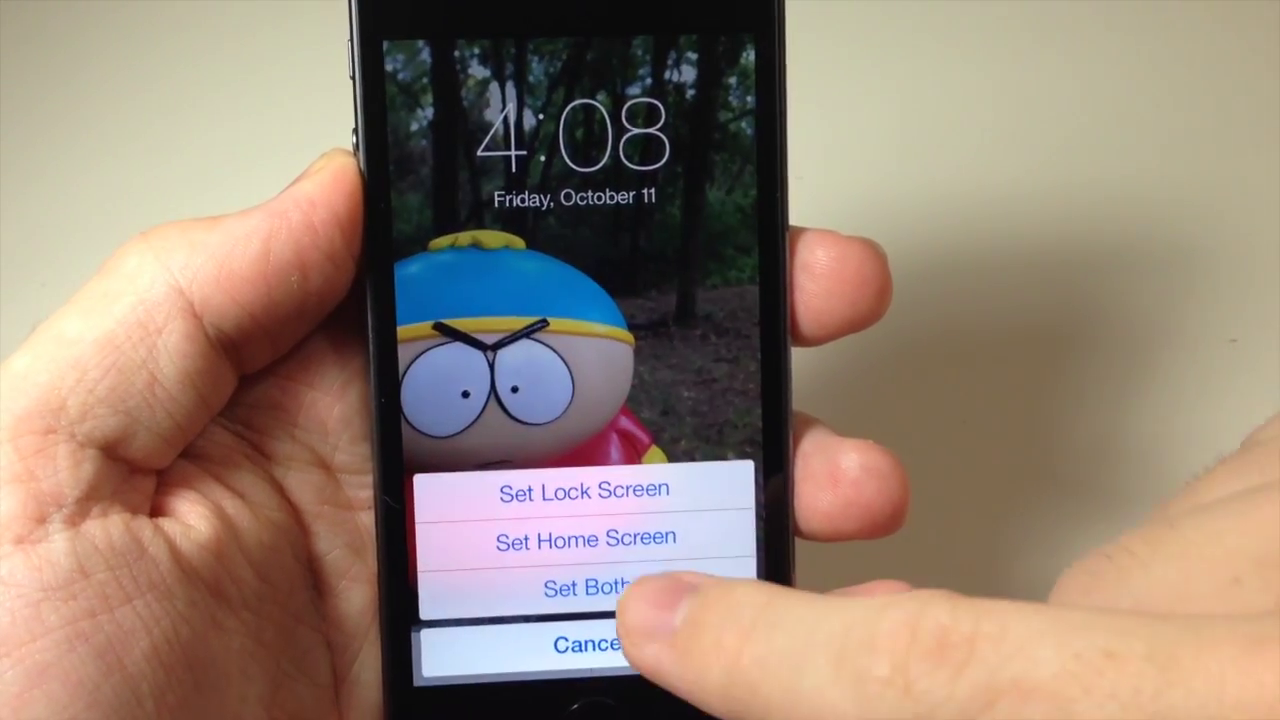
pyautogui.click(630, 590)
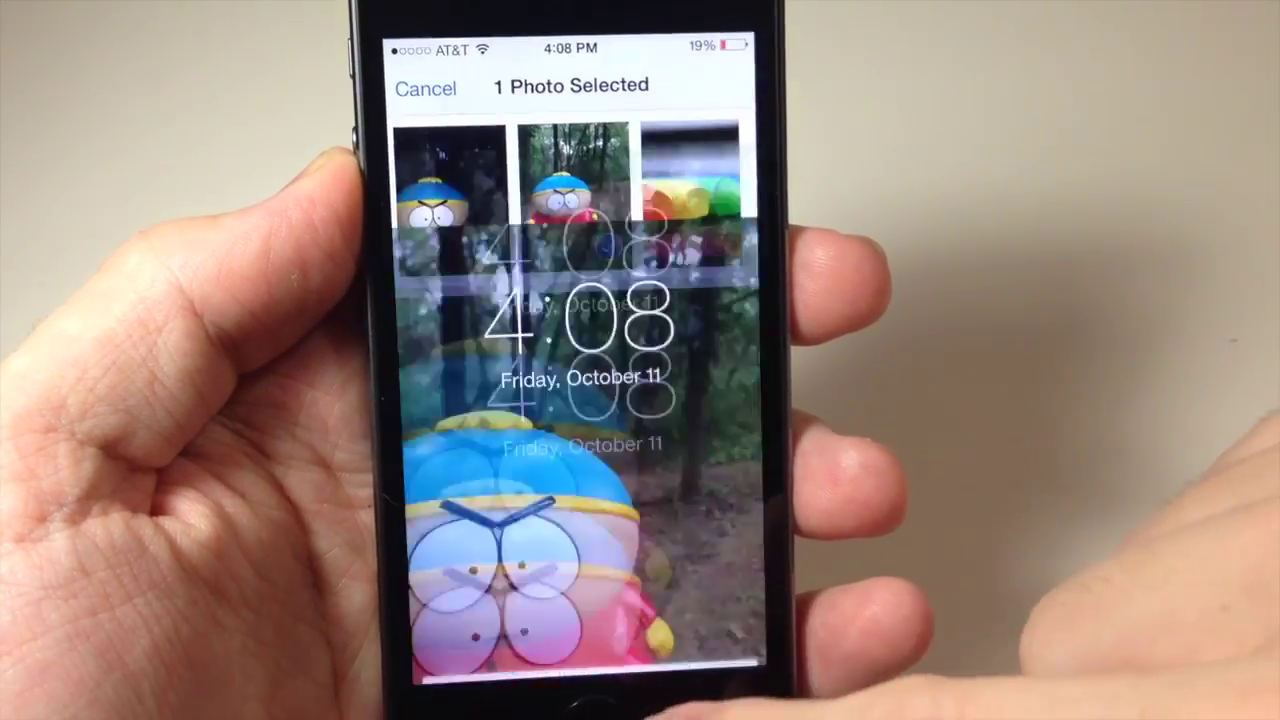
pyautogui.press('super')
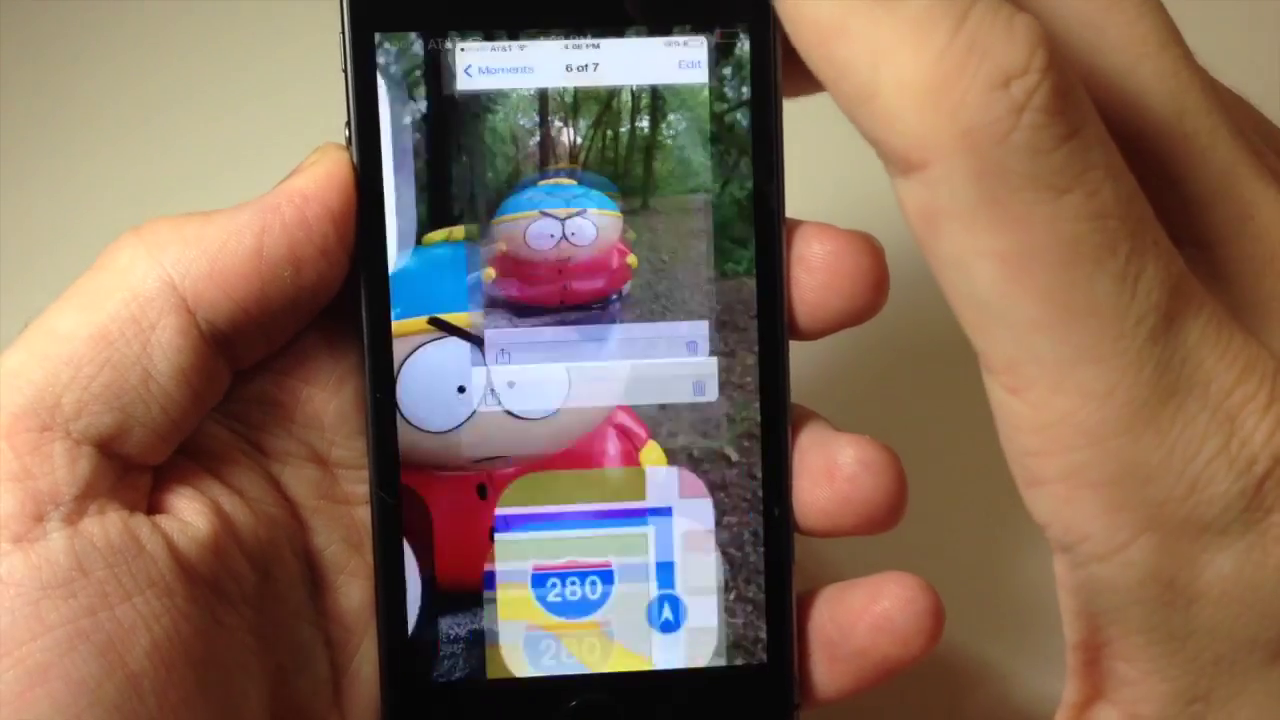
pyautogui.press('XF86PowerOff')
pyautogui.press('XF86PowerOff')
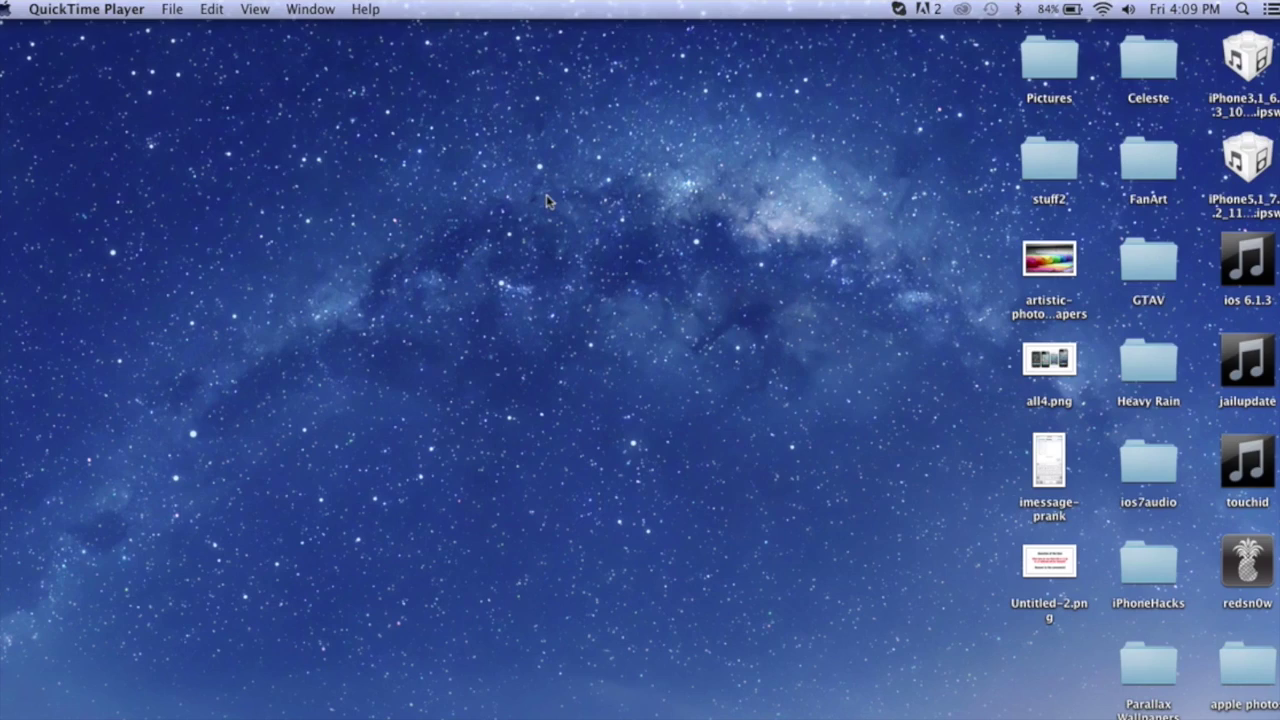
# Step: Preview artistic-photography-2128-hd-wallpapers.jpg, close it, then open it in Adobe Photoshop CC
pyautogui.doubleClick(1056, 263)
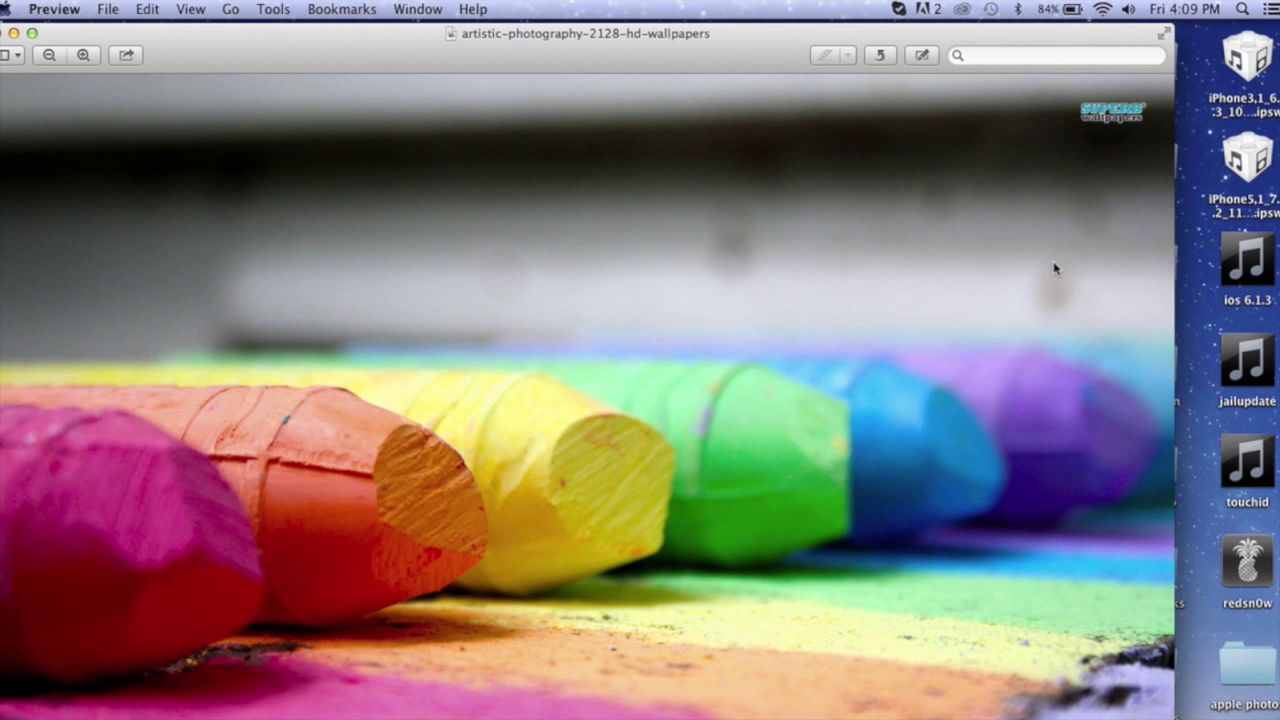
pyautogui.click(13, 33)
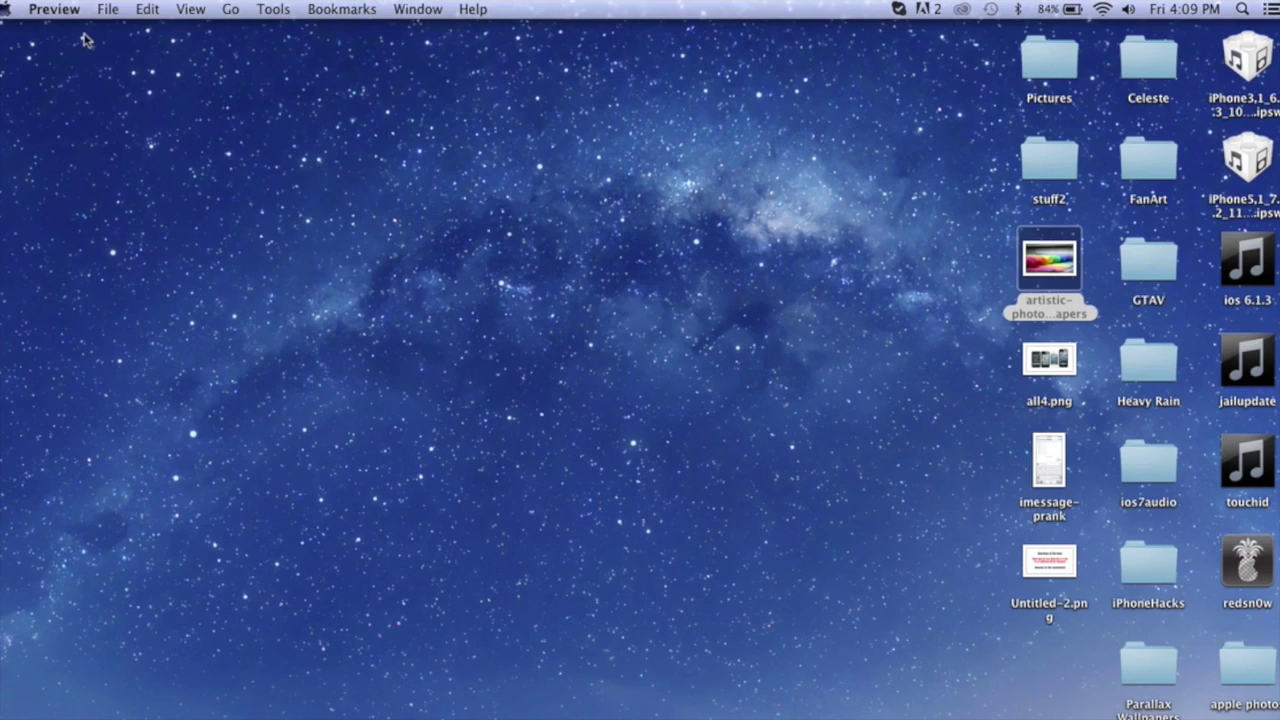
pyautogui.rightClick(1045, 283)
pyautogui.moveTo(971, 300)
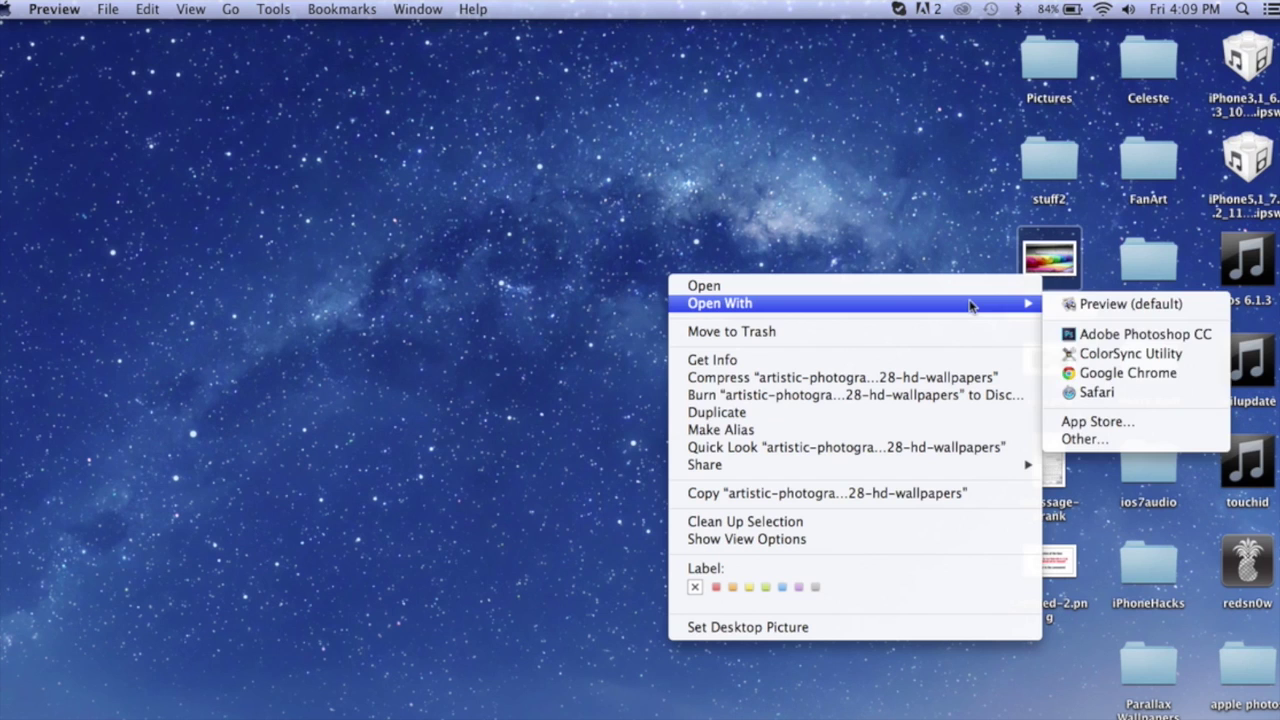
pyautogui.click(1093, 334)
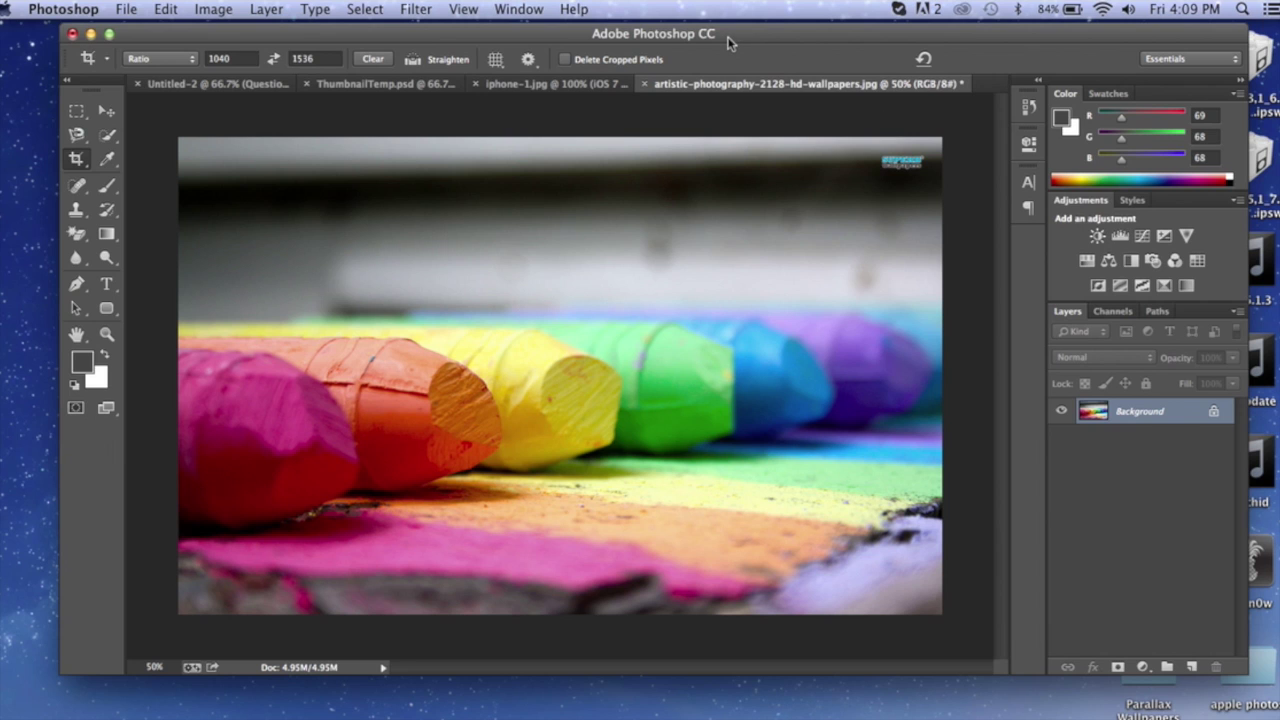
# Step: Move the Photoshop window lower and switch the Crop tool back to cropping mode
pyautogui.moveTo(728, 42); pyautogui.dragTo(722, 85)
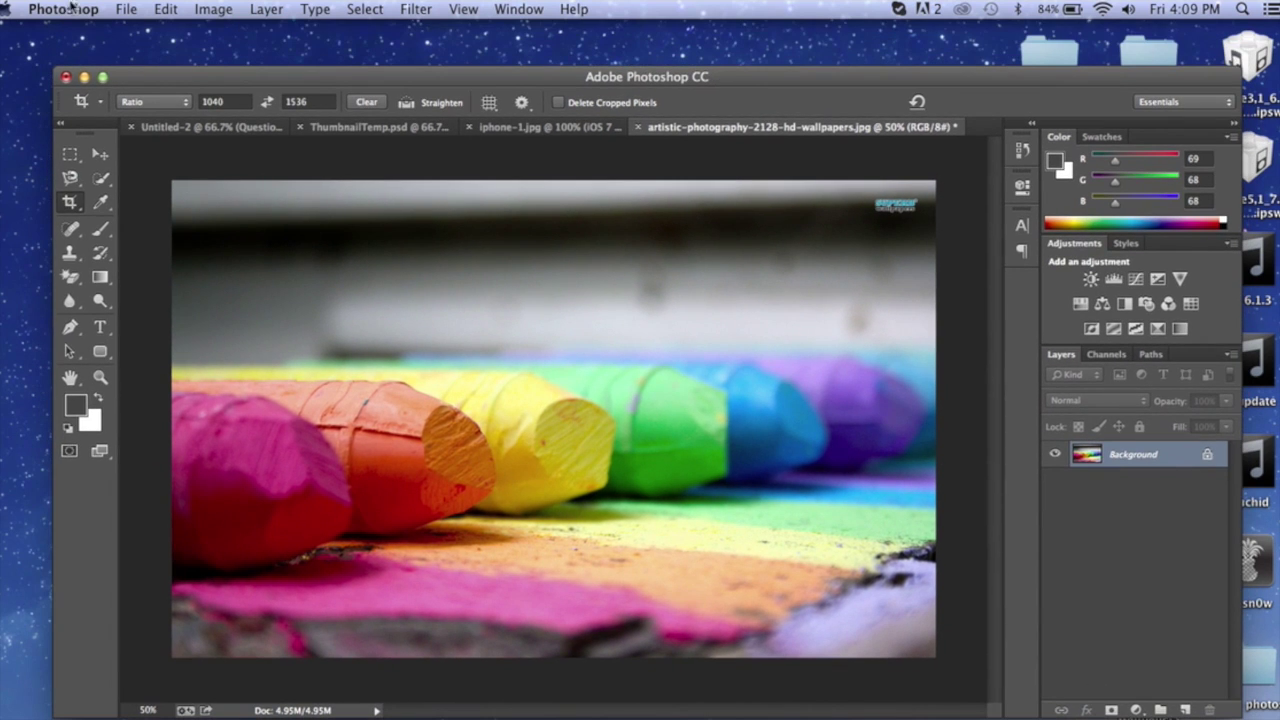
pyautogui.press('super+Tab')
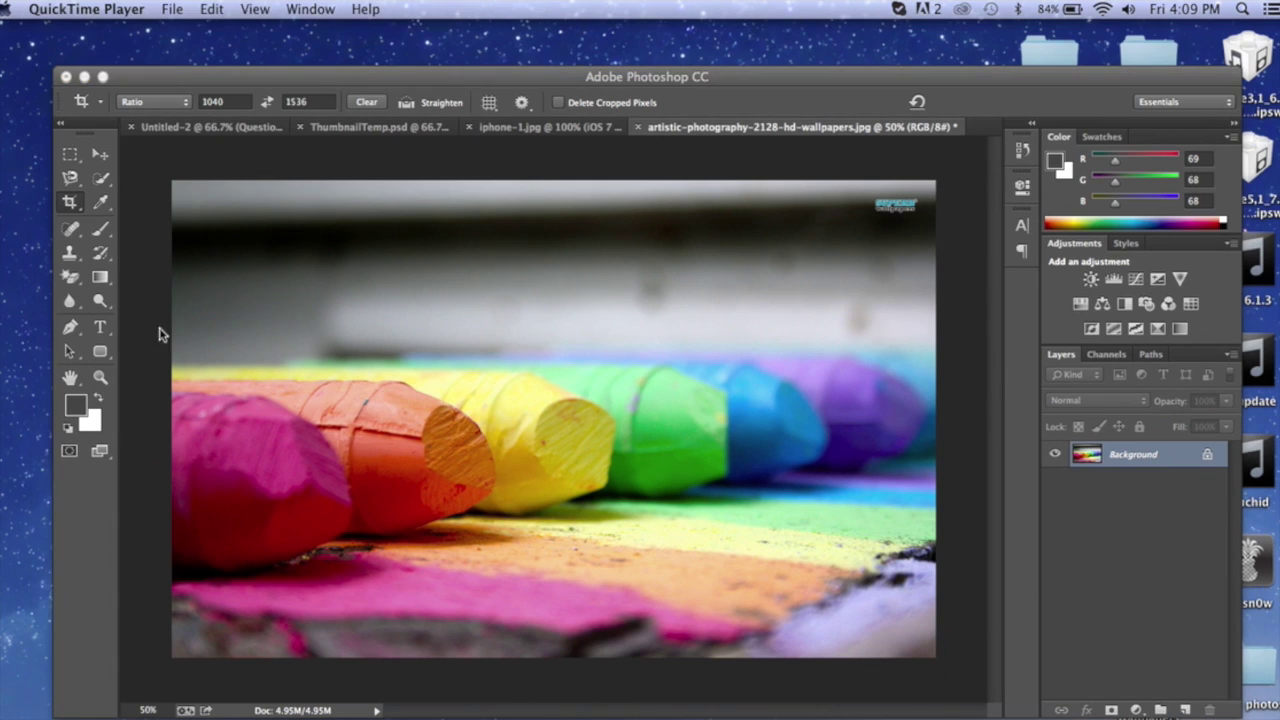
pyautogui.click(237, 102)
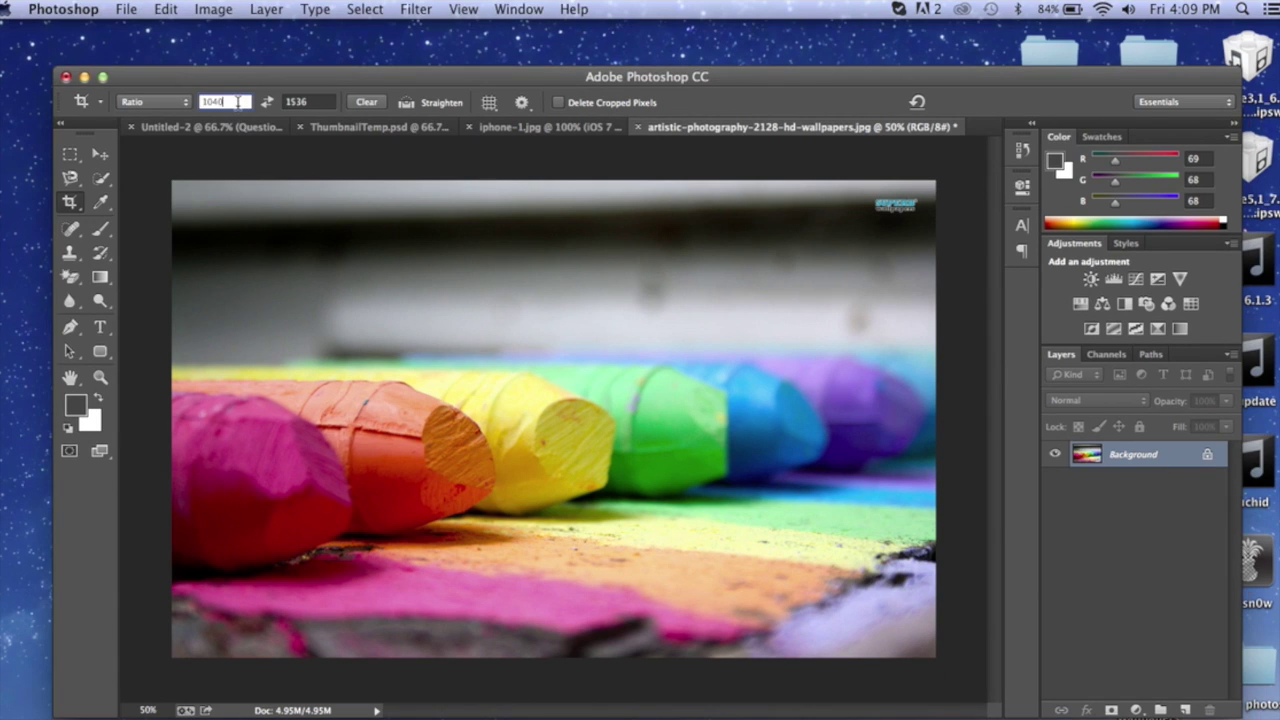
pyautogui.click(101, 155)
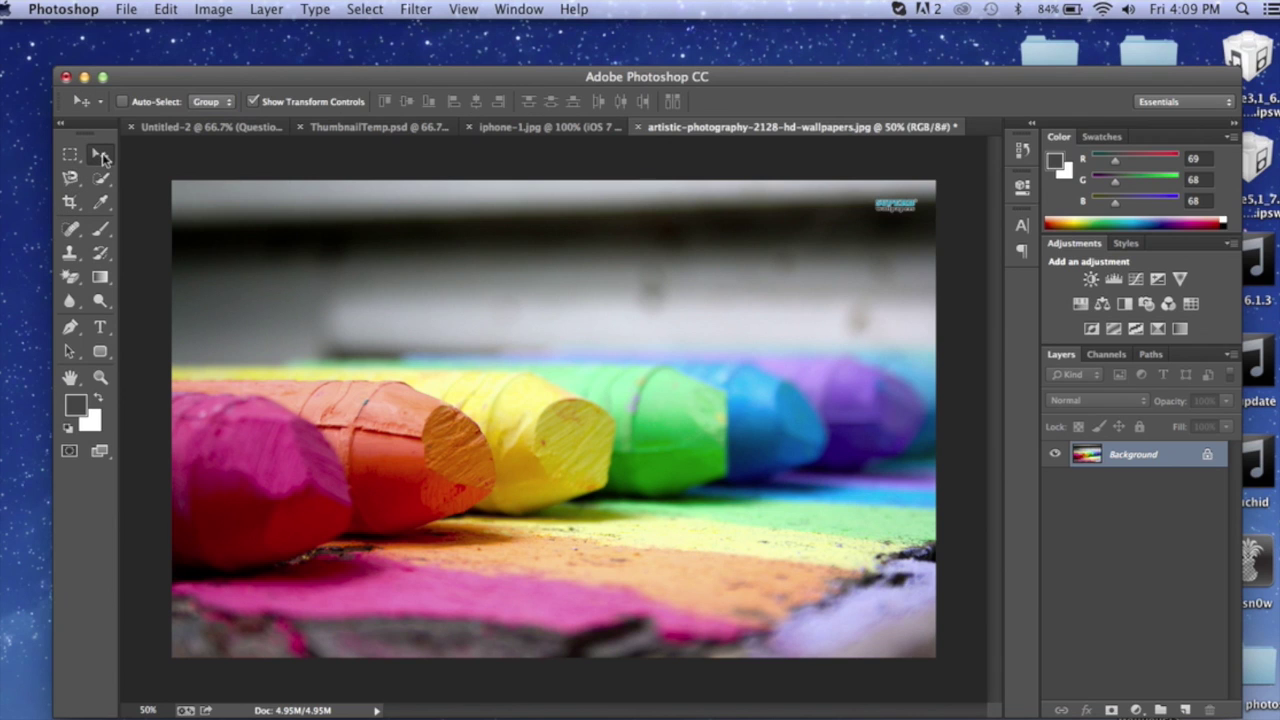
pyautogui.click(70, 205)
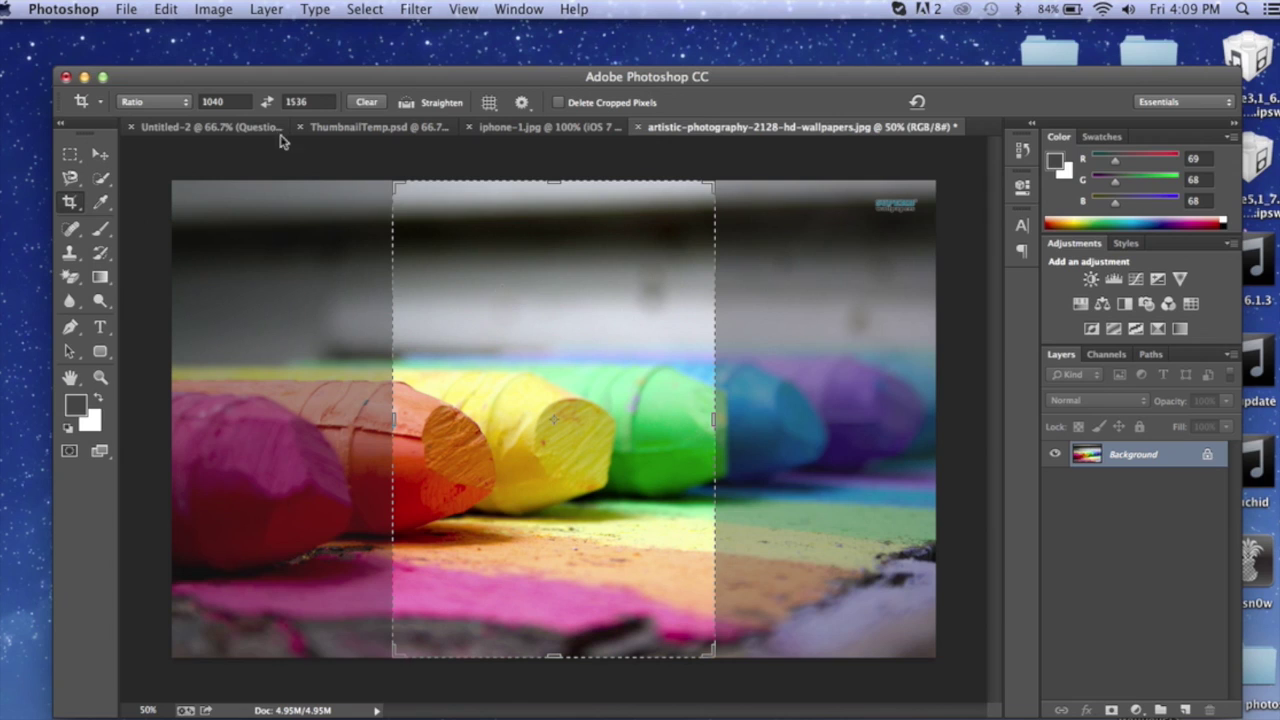
# Step: Set the crop ratio to 1040 × 1536, center the crayons under the box, and crop
pyautogui.click(237, 101)
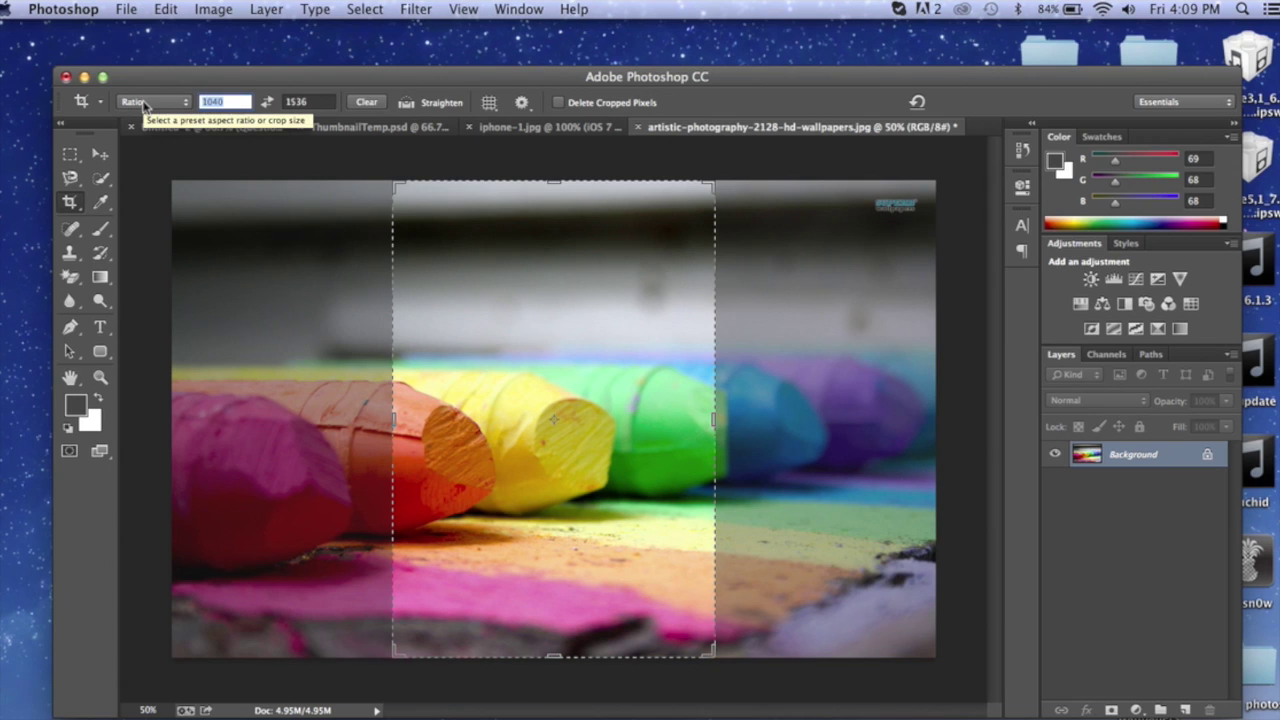
pyautogui.write('1040')
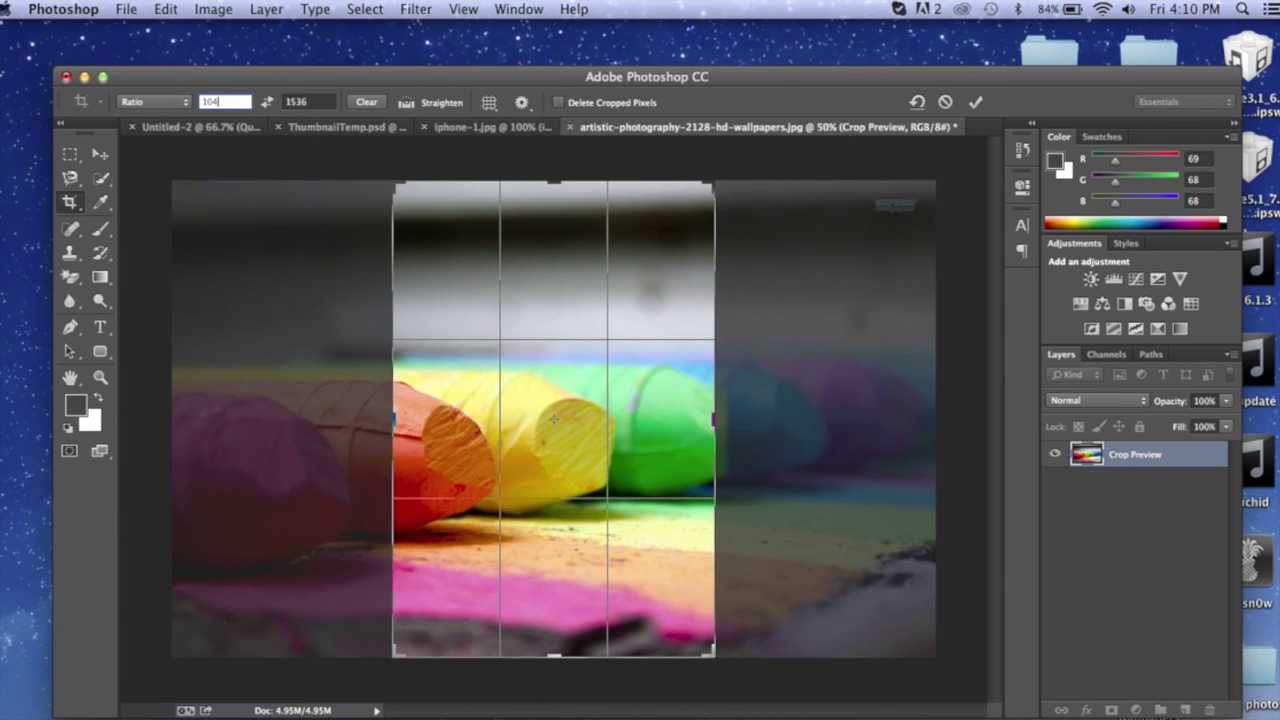
pyautogui.click(321, 102)
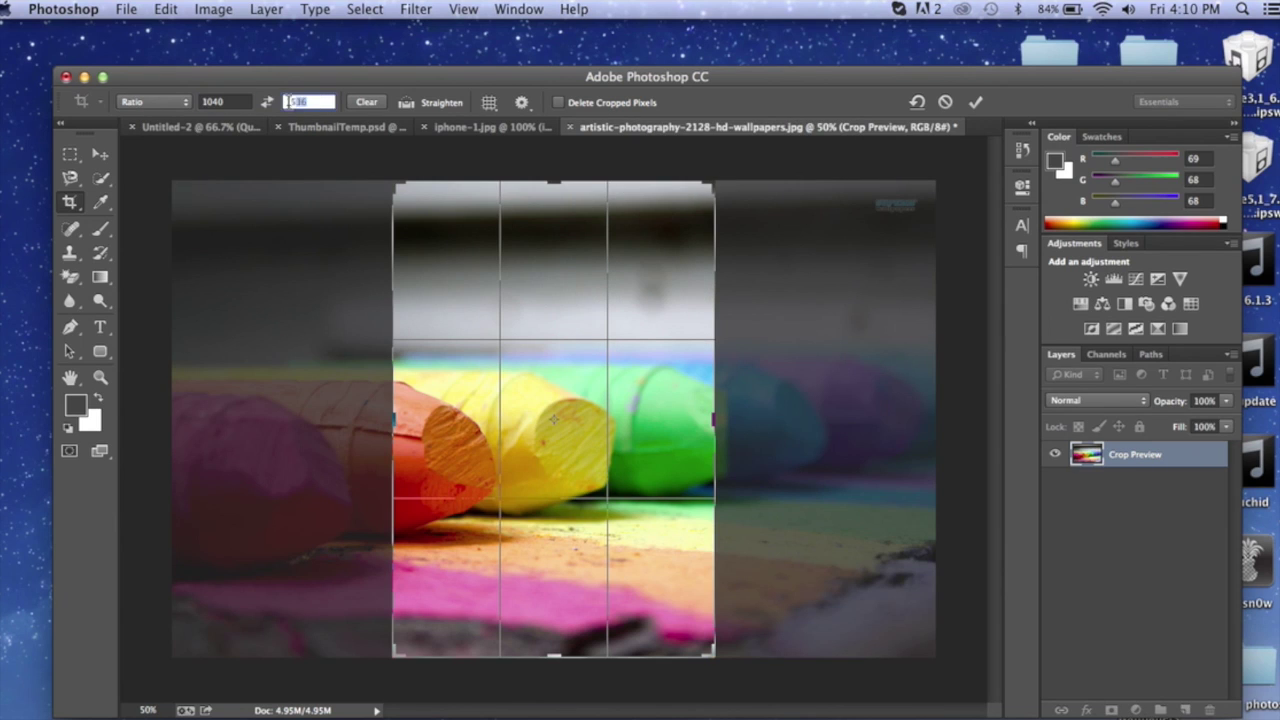
pyautogui.write('1536')
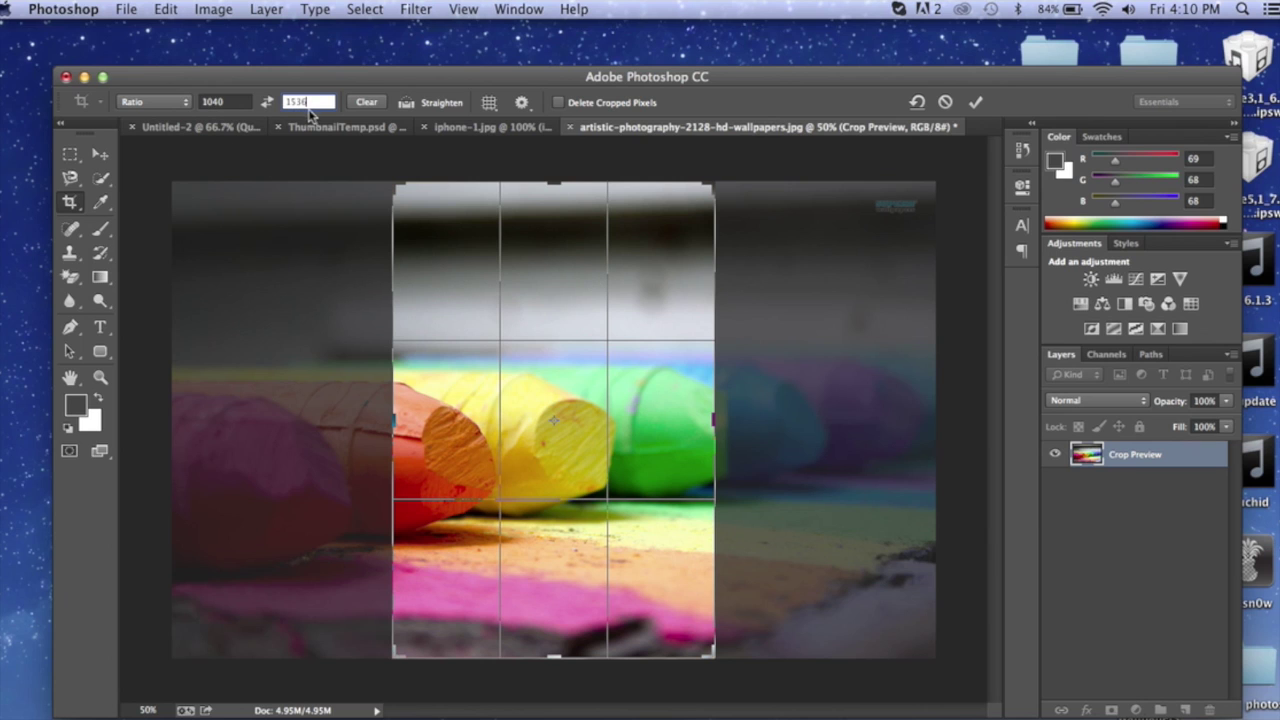
pyautogui.moveTo(541, 266); pyautogui.dragTo(639, 264)
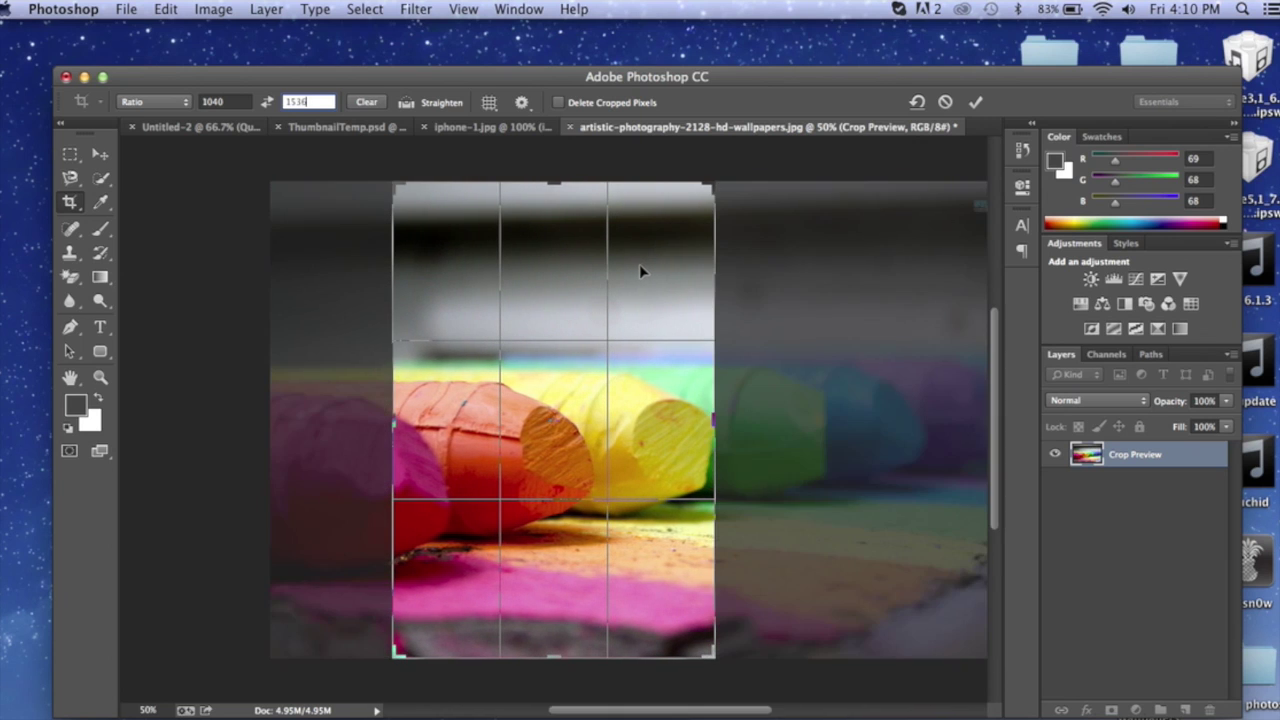
pyautogui.rightClick(639, 264)
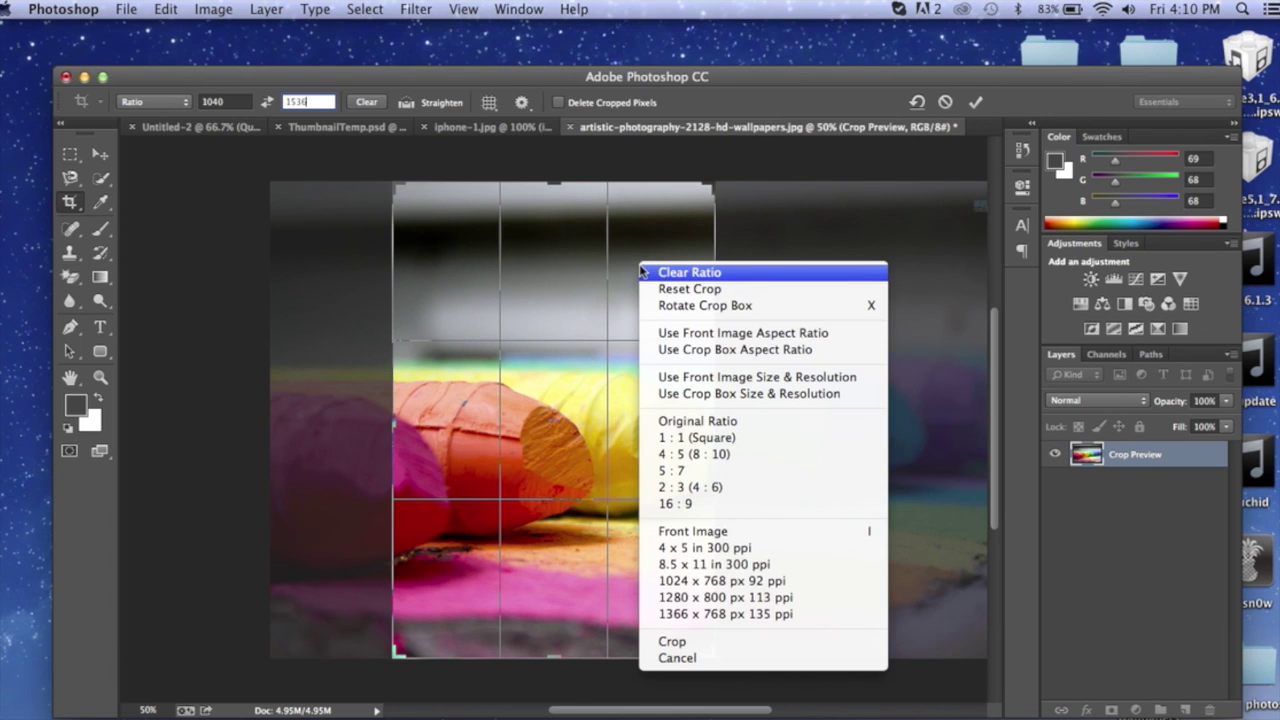
pyautogui.click(674, 642)
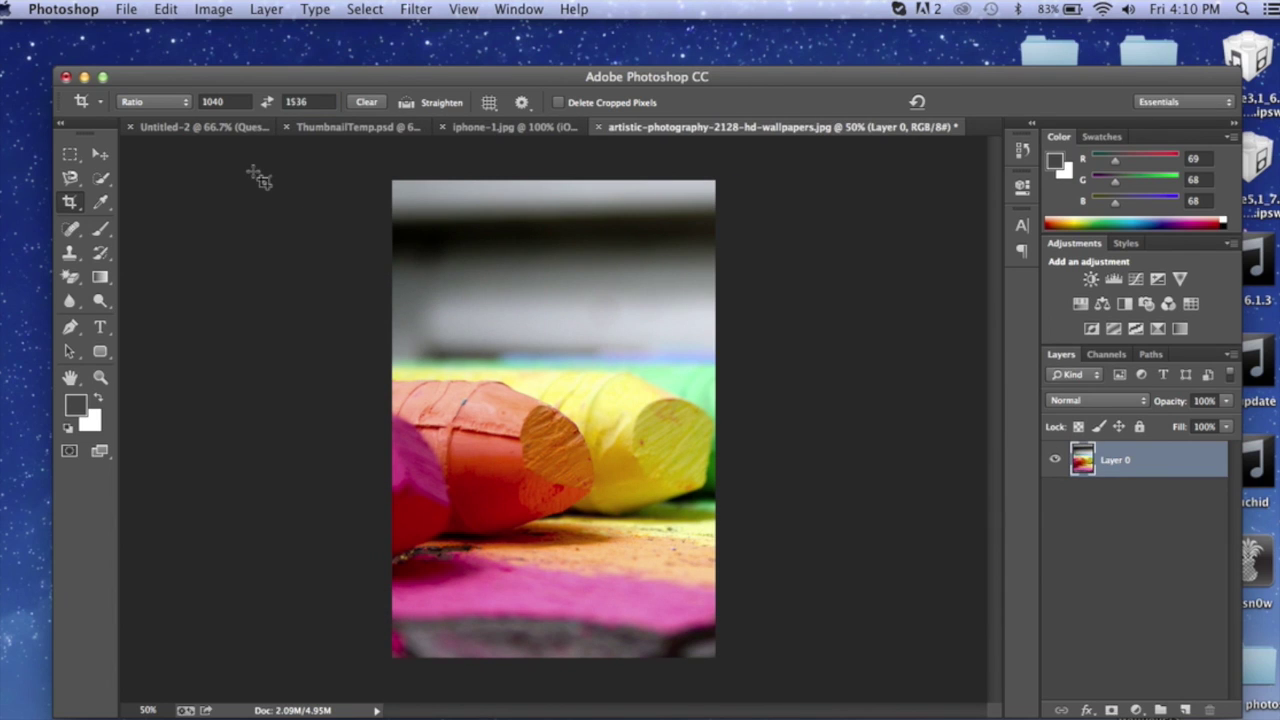
# Step: Save the cropped image to the Desktop as newwallpaper.png with default PNG options, then minimize Photoshop
pyautogui.click(128, 10)
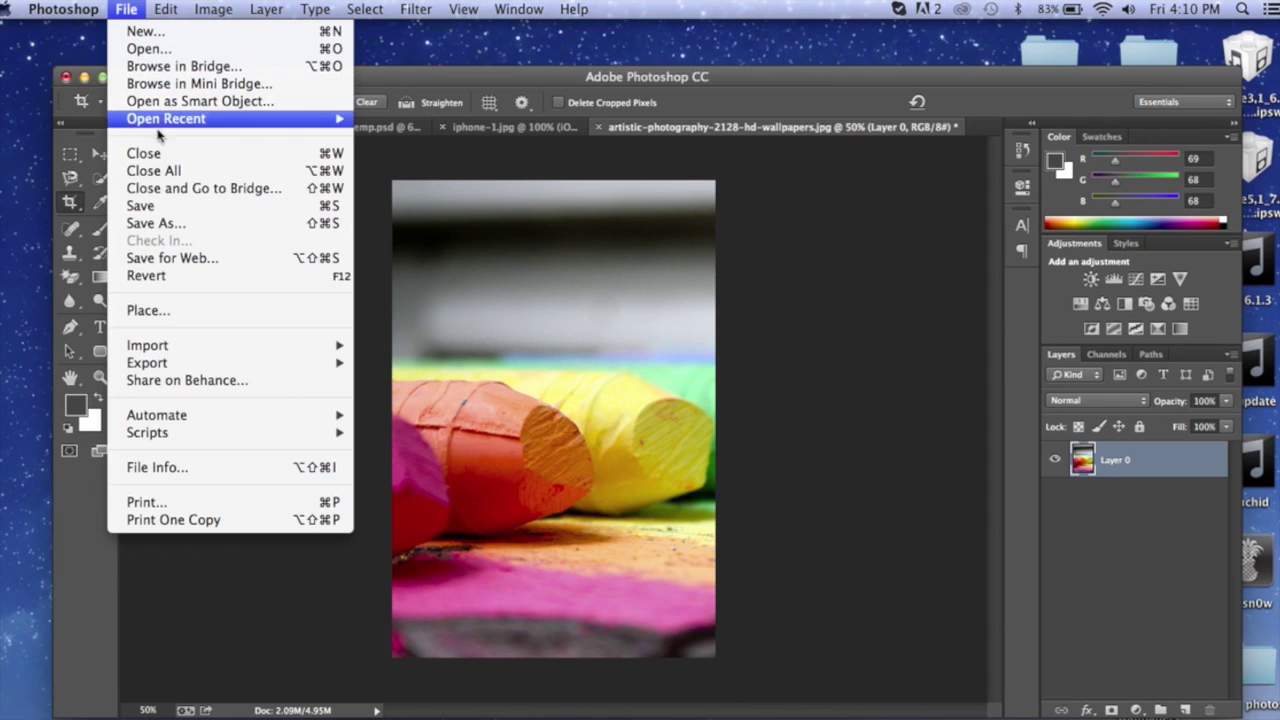
pyautogui.click(155, 224)
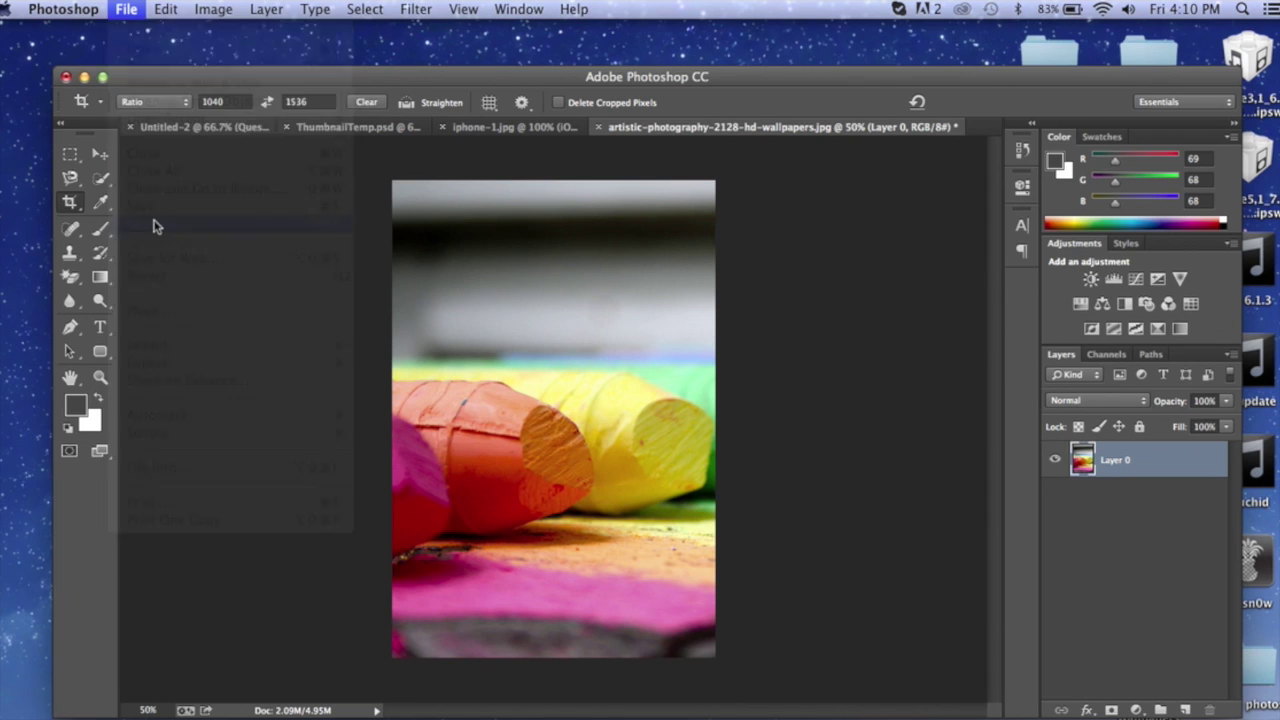
pyautogui.click(622, 267)
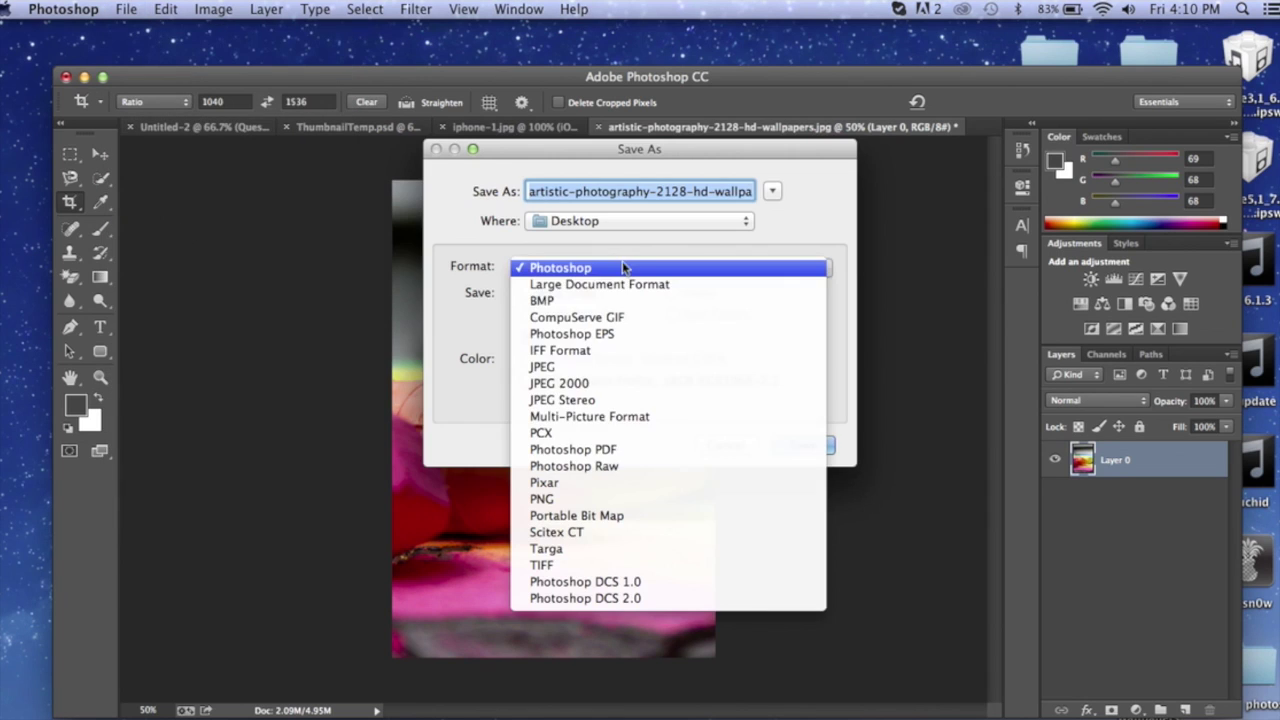
pyautogui.click(552, 500)
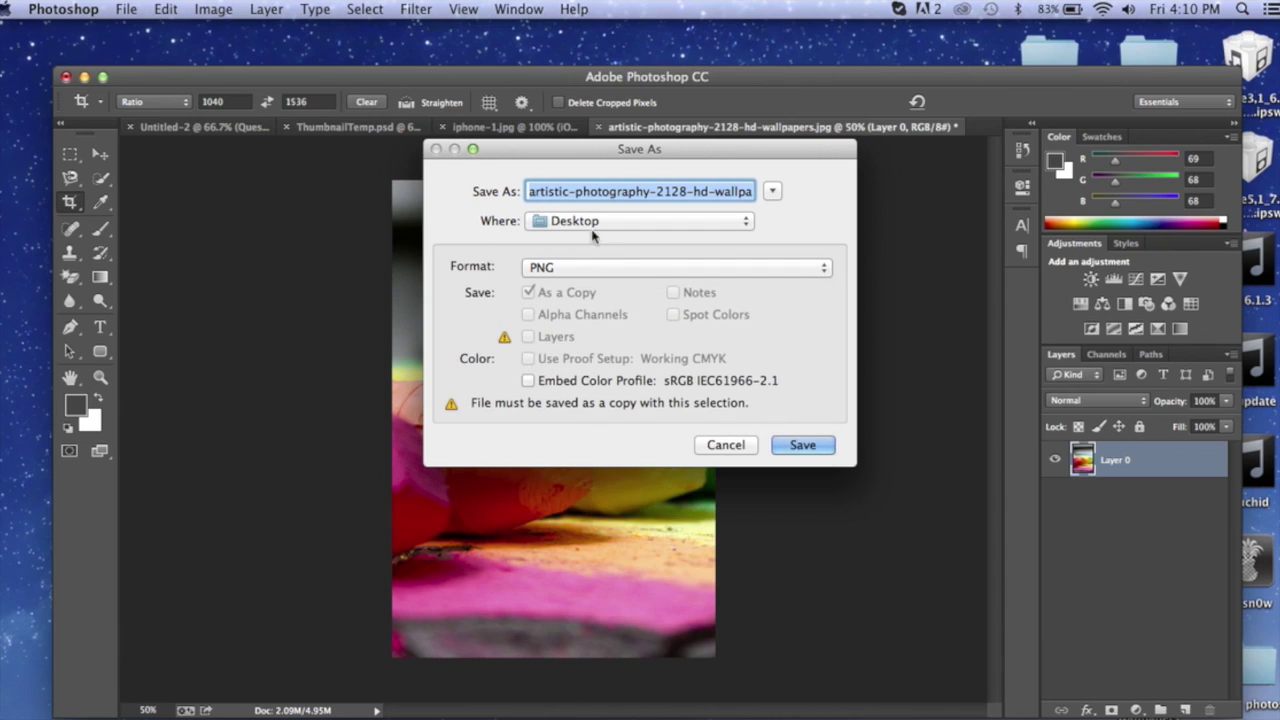
pyautogui.write('newwa')
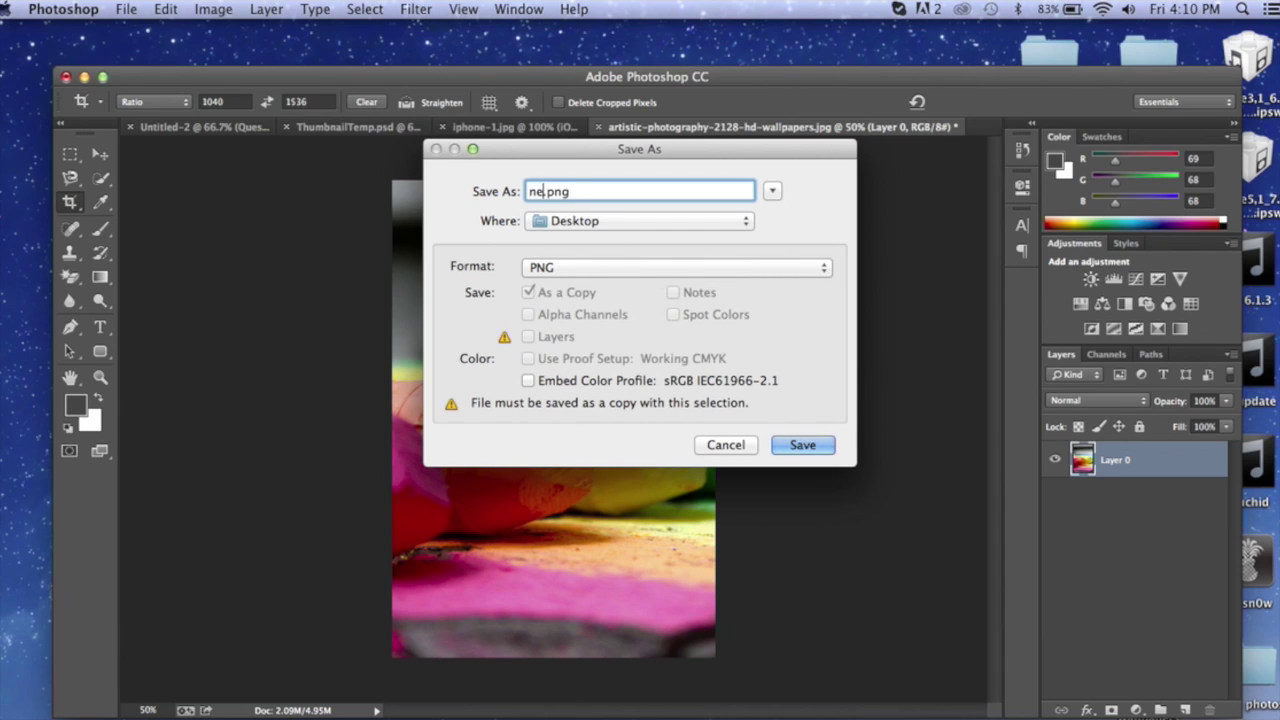
pyautogui.write('llpaper')
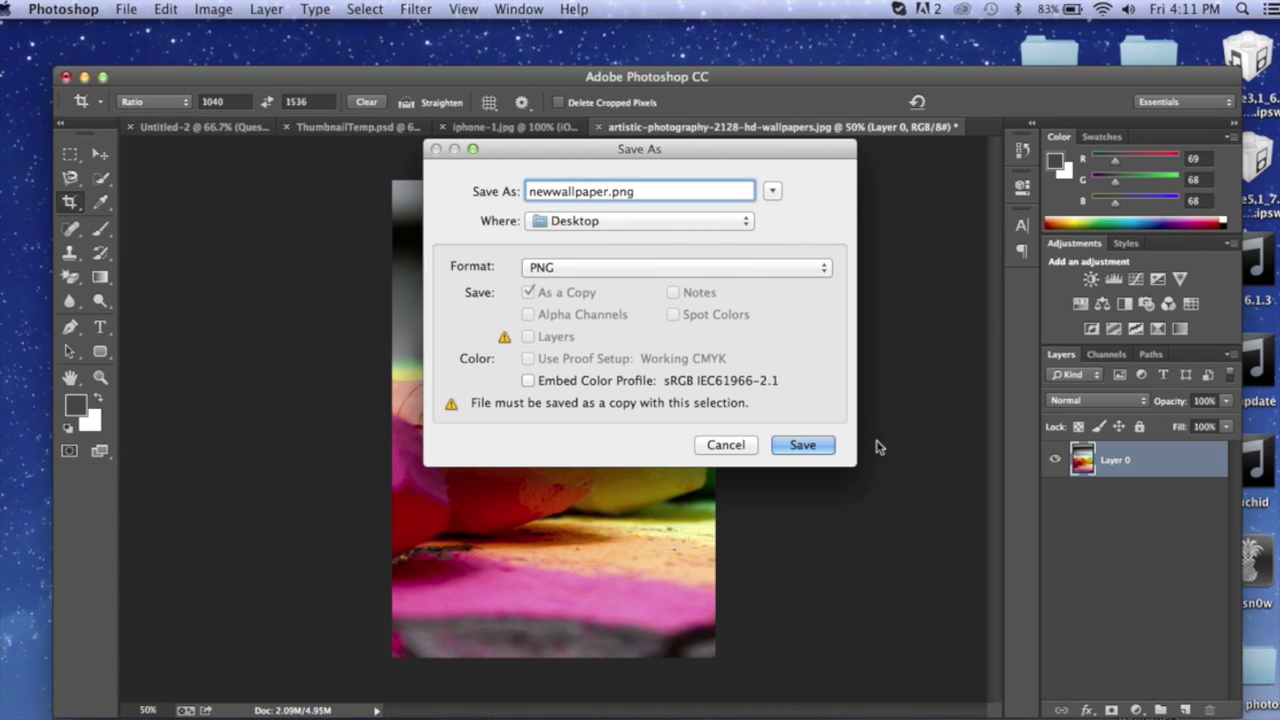
pyautogui.click(808, 446)
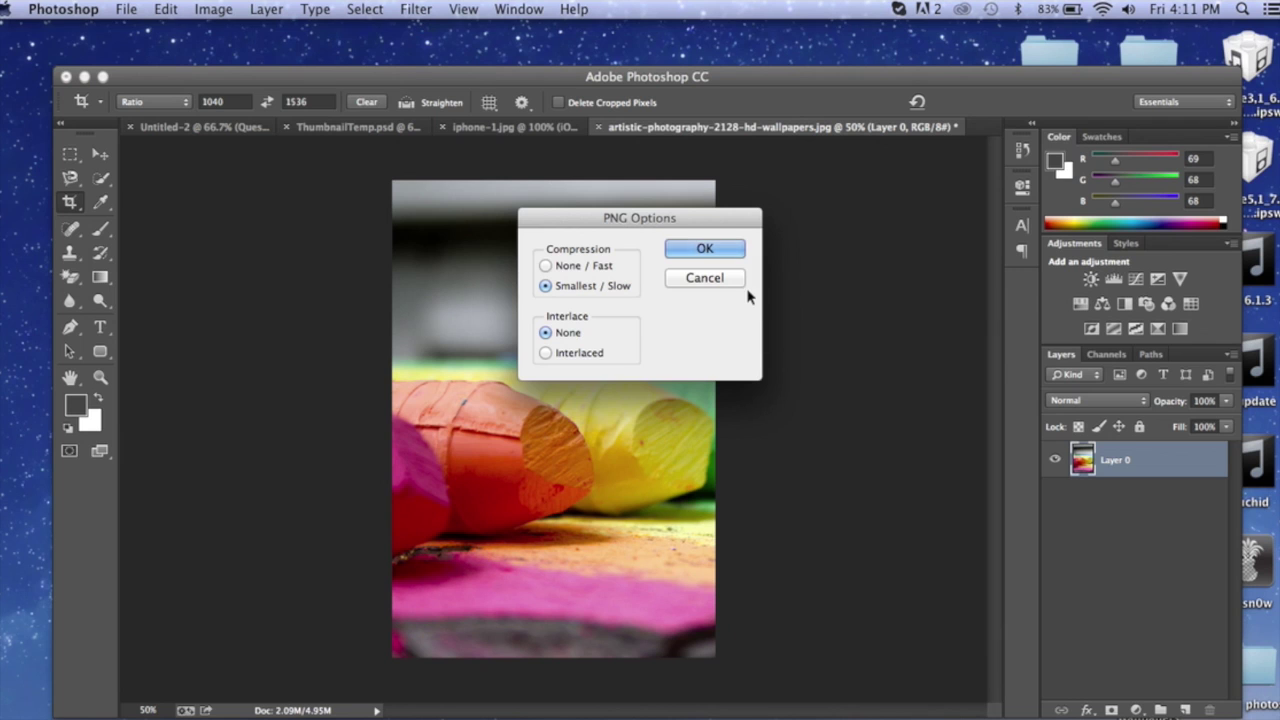
pyautogui.press('Return')
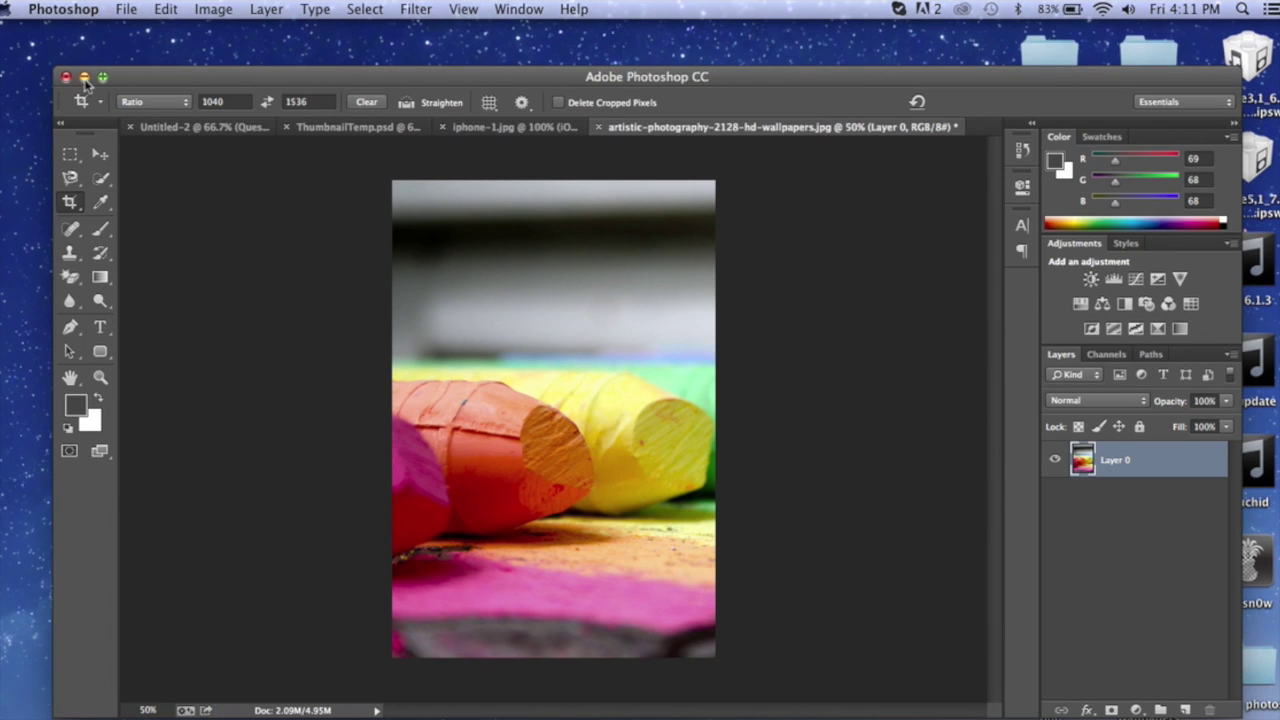
pyautogui.click(84, 77)
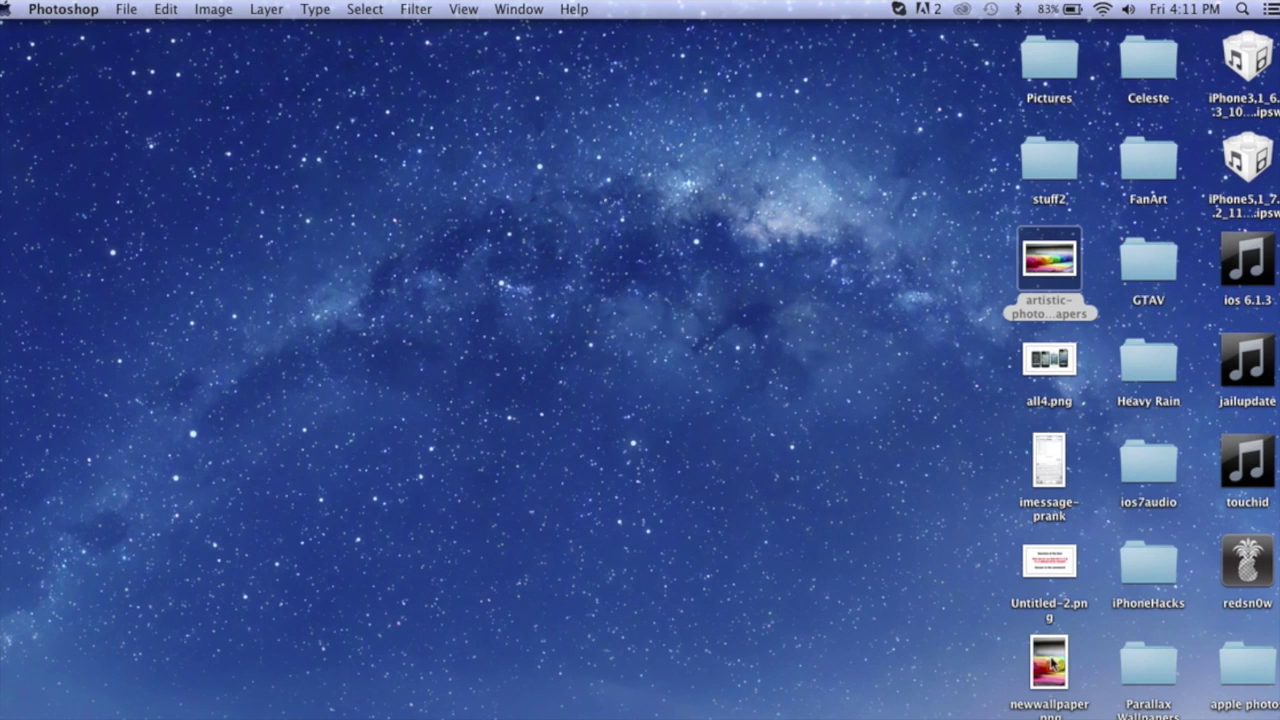
# Step: Move newwallpaper.png from the desktop into the Parallax Wallpapers folder
pyautogui.click(1052, 664)
pyautogui.moveTo(1055, 668); pyautogui.dragTo(1156, 668)
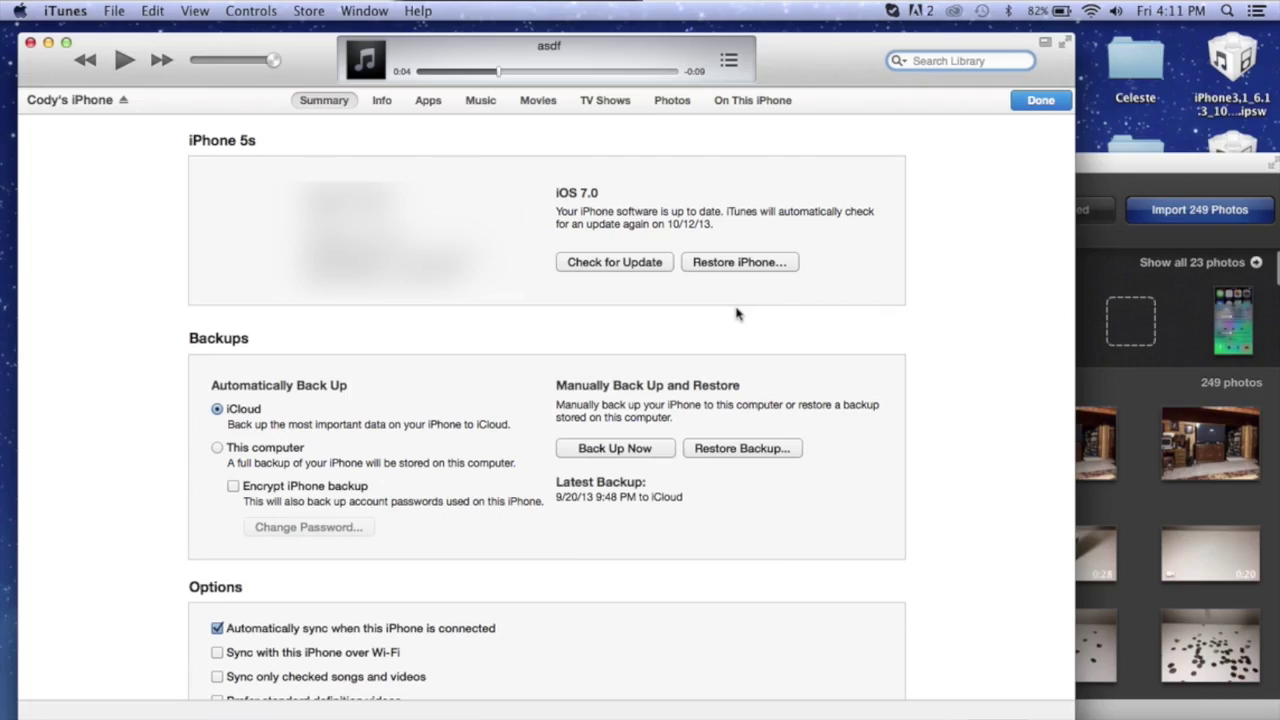
# Step: Make iTunes sync the iPhone's photos from the Parallax Wallpapers folder, then click Done
pyautogui.click(680, 106)
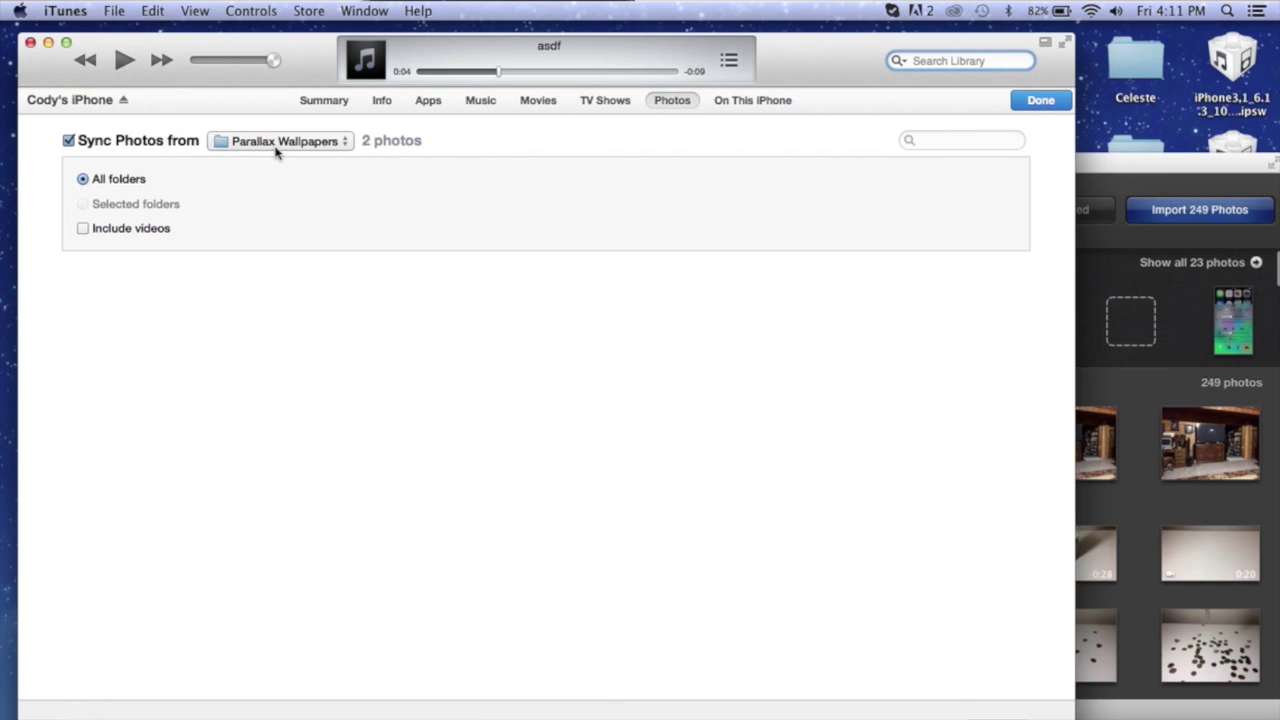
pyautogui.click(277, 146)
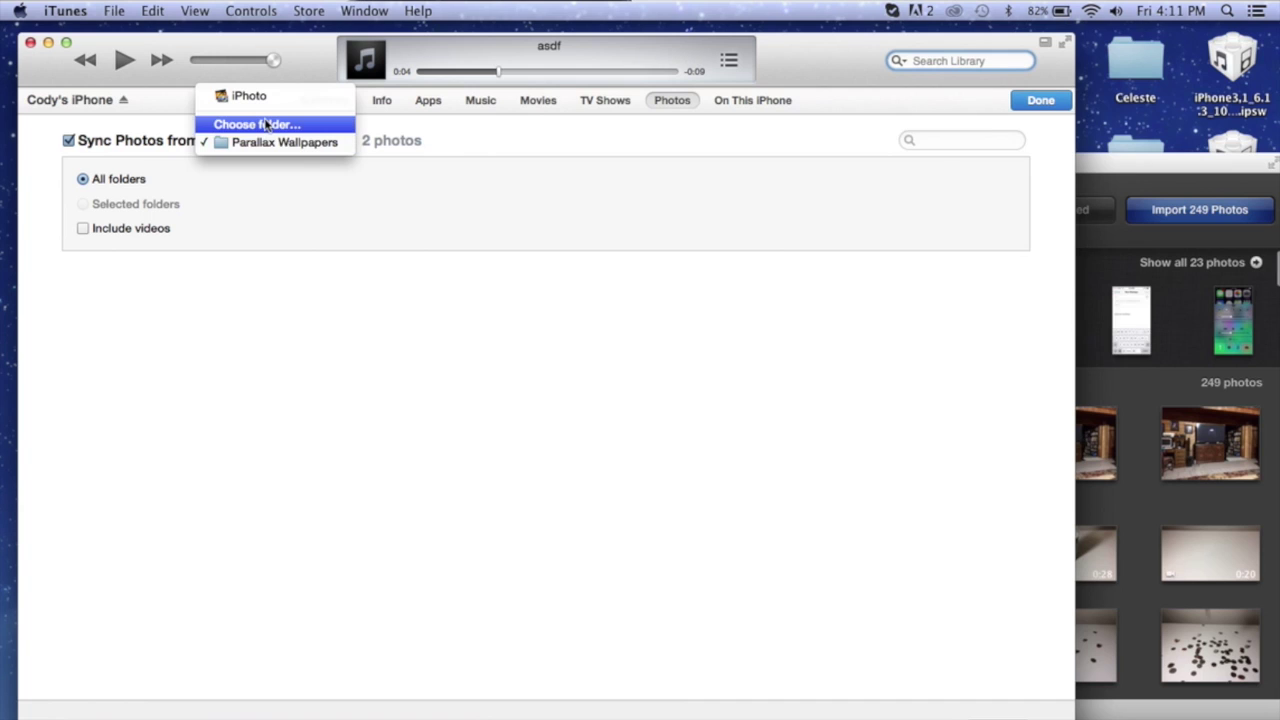
pyautogui.click(257, 124)
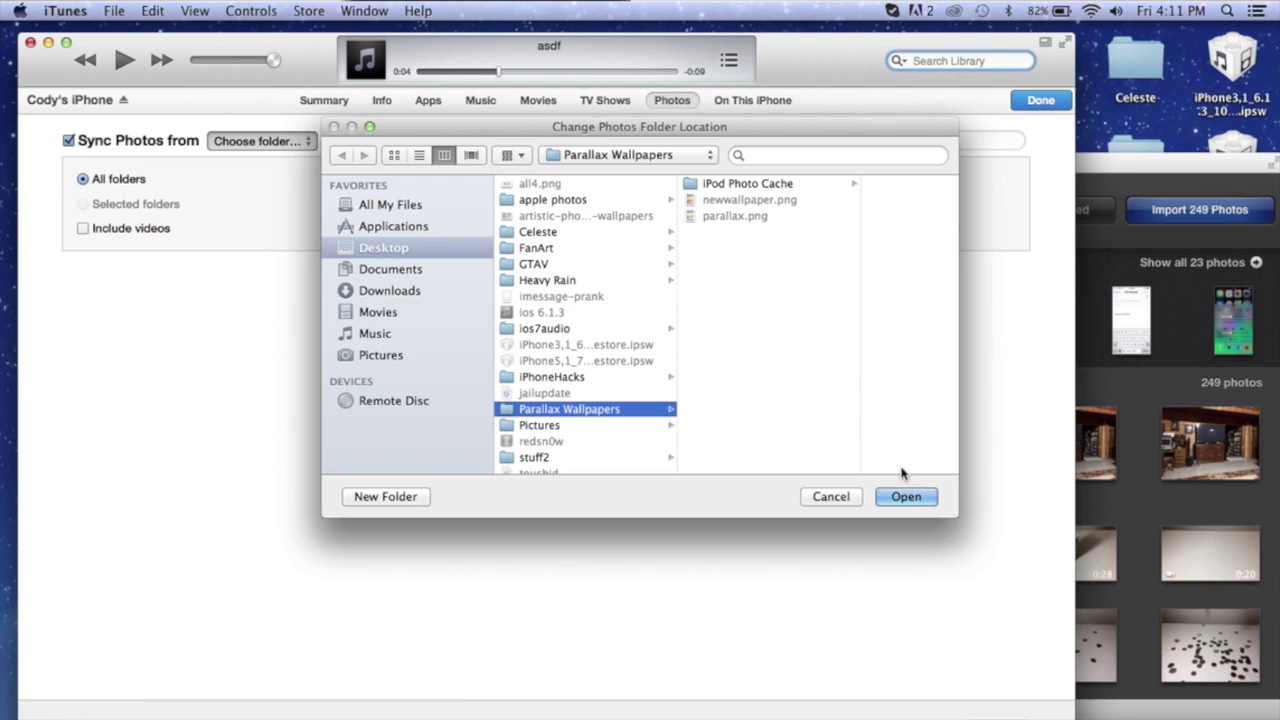
pyautogui.click(906, 497)
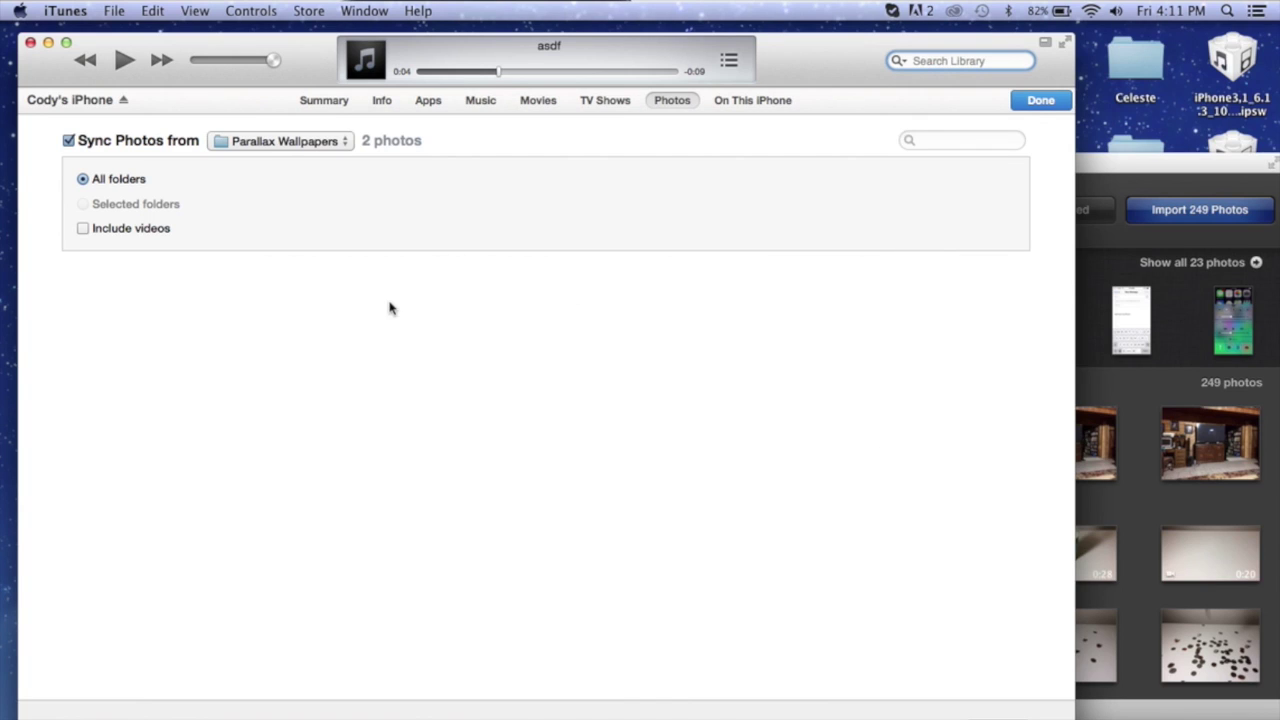
pyautogui.click(1040, 101)
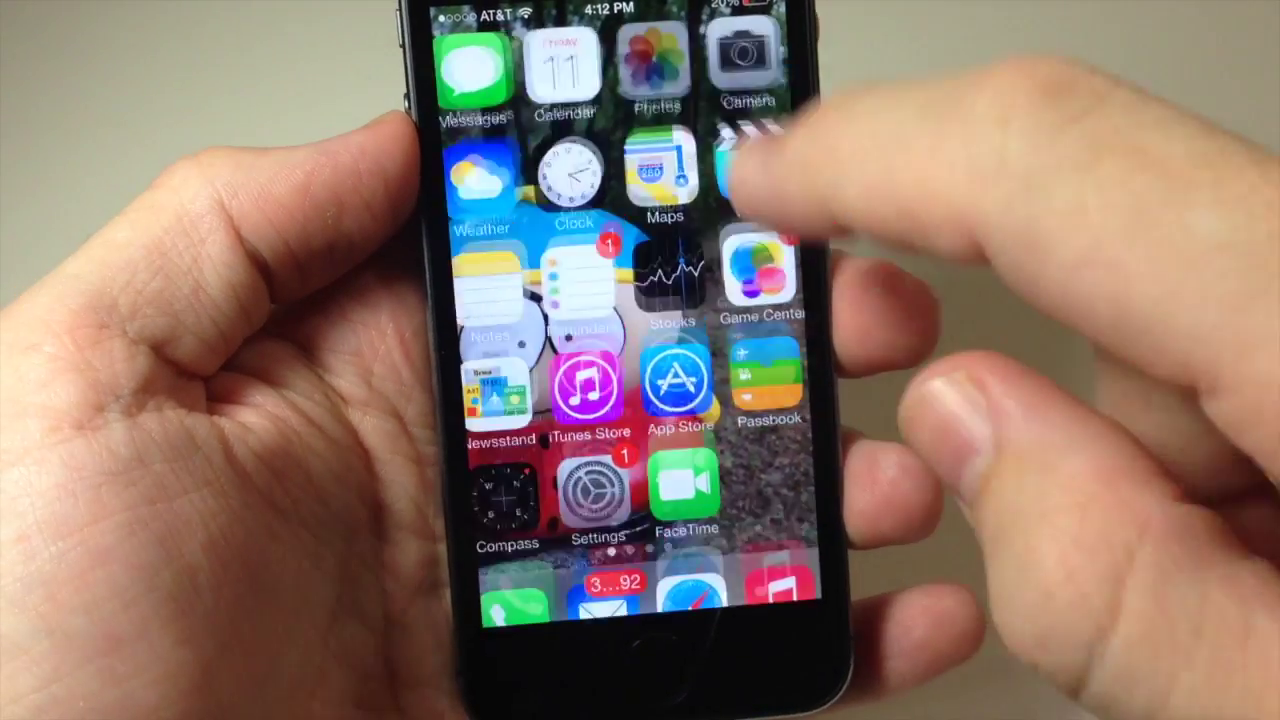
# Step: Open the synced chalk photo in iOS Photos and scroll its share actions toward Use as Wallpaper
pyautogui.click(667, 50)
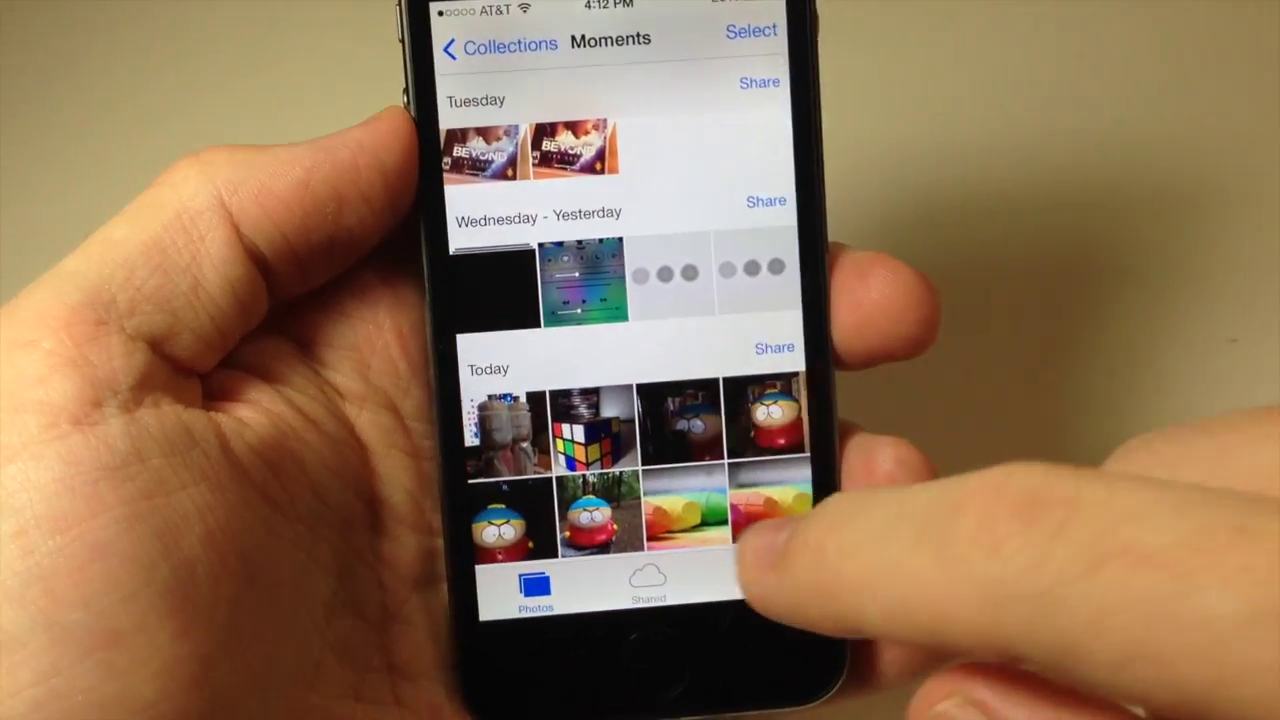
pyautogui.click(768, 508)
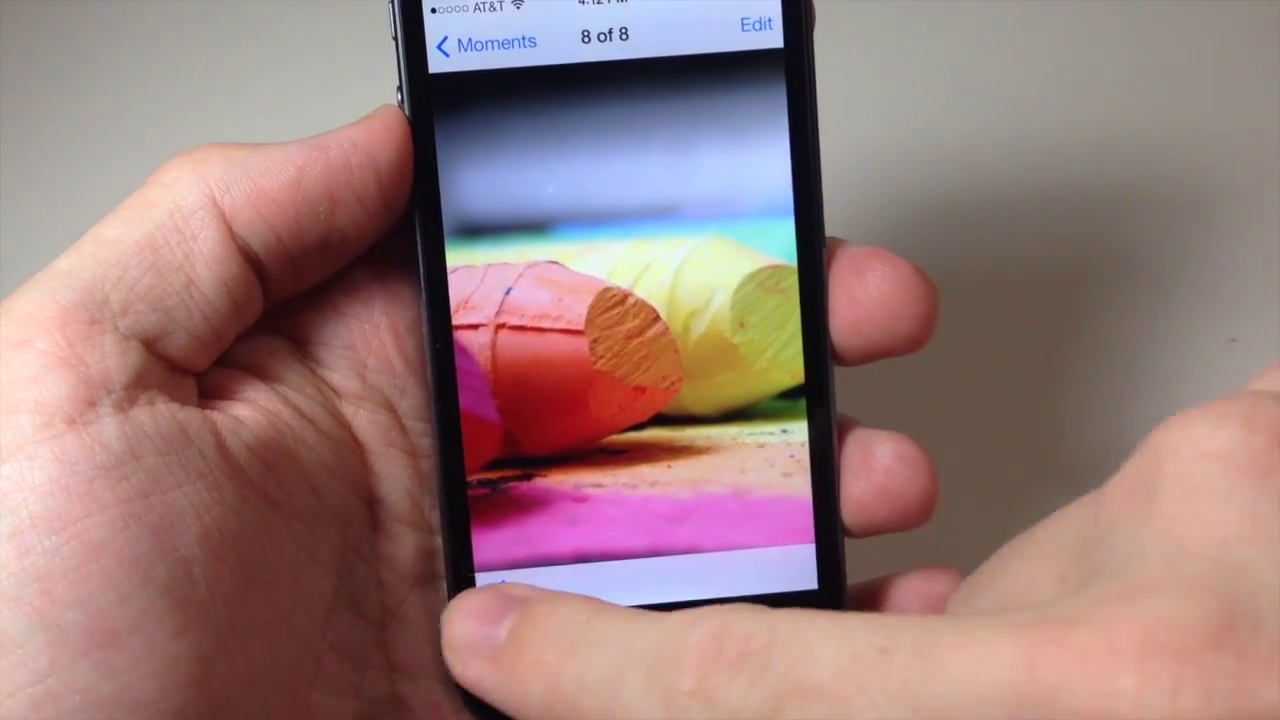
pyautogui.click(490, 590)
pyautogui.moveTo(800, 560); pyautogui.dragTo(570, 545)
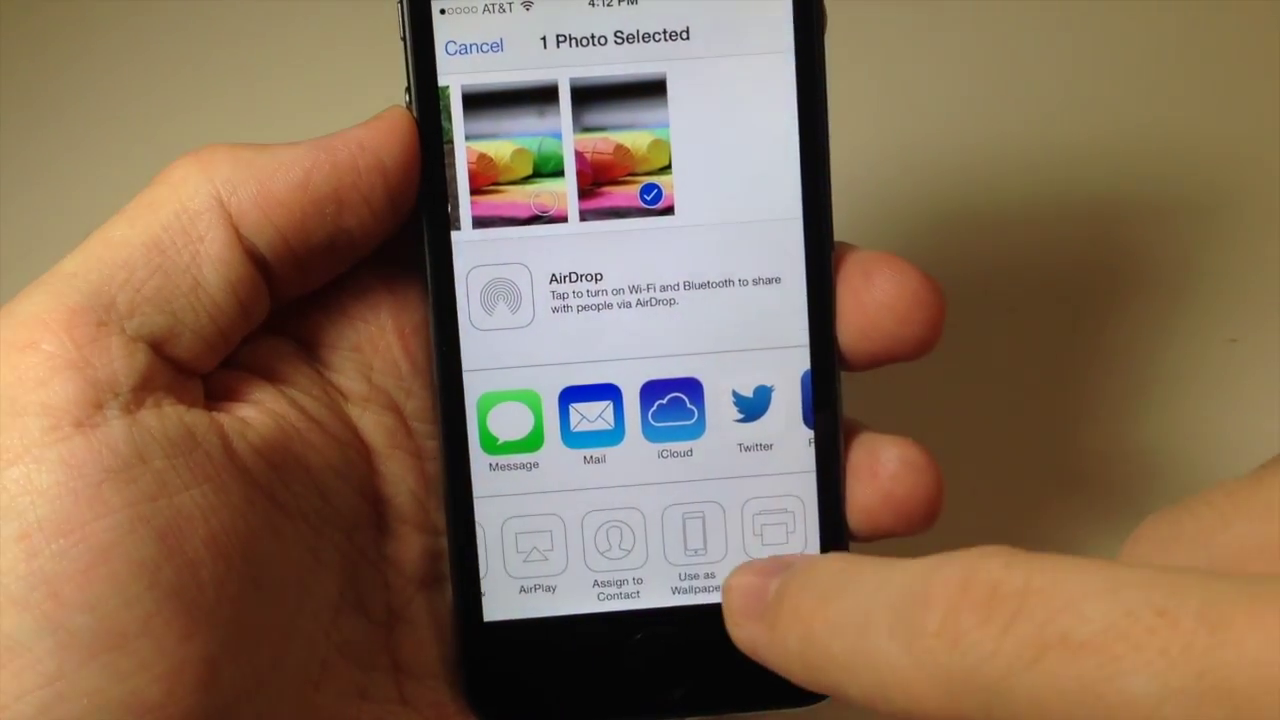